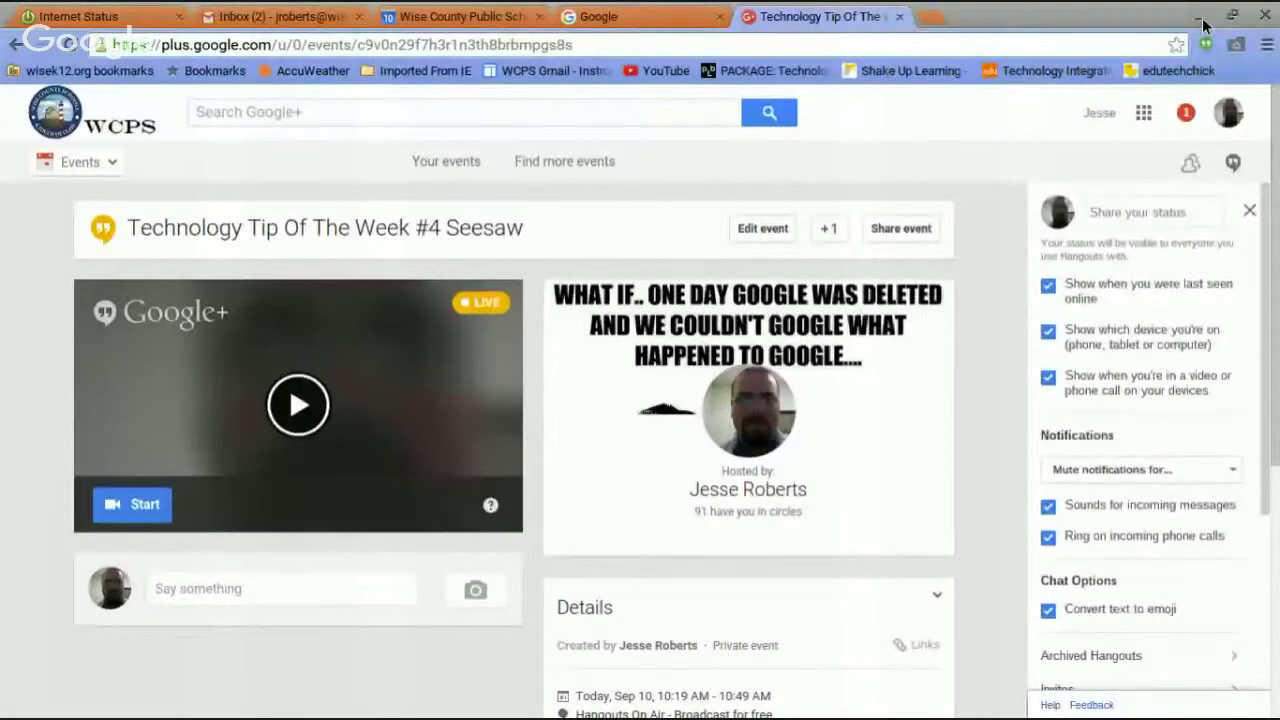
Switch from the Google+ Seesaw event page to the Google search homepage tab.
click(606, 17)
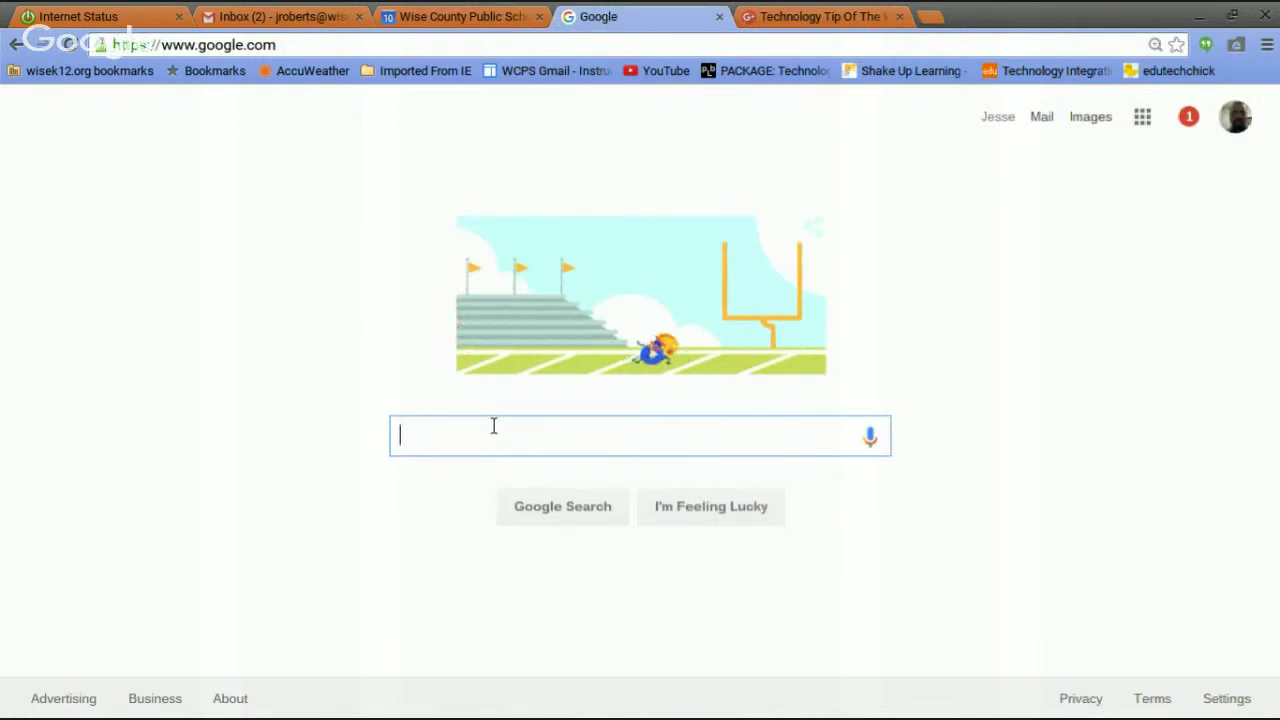
Search Google for 'seesaw' and open the web.seesaw.me result.
text(seesaw)
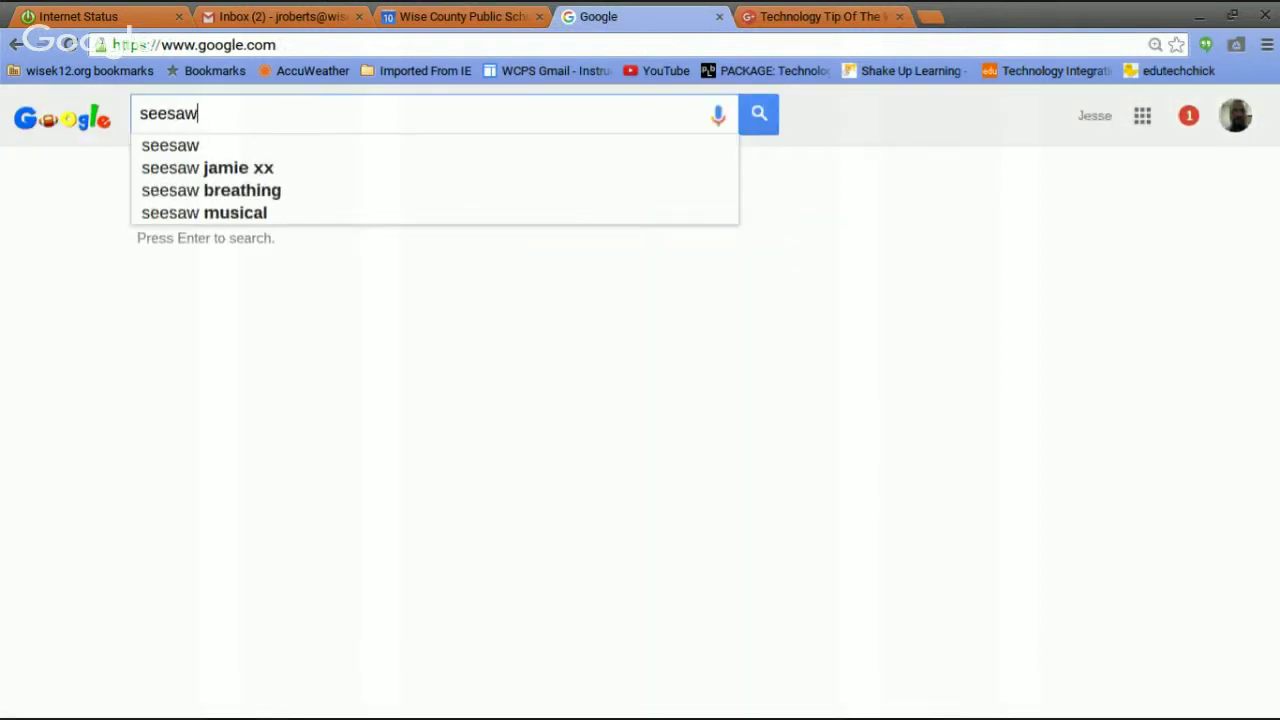
key(Return)
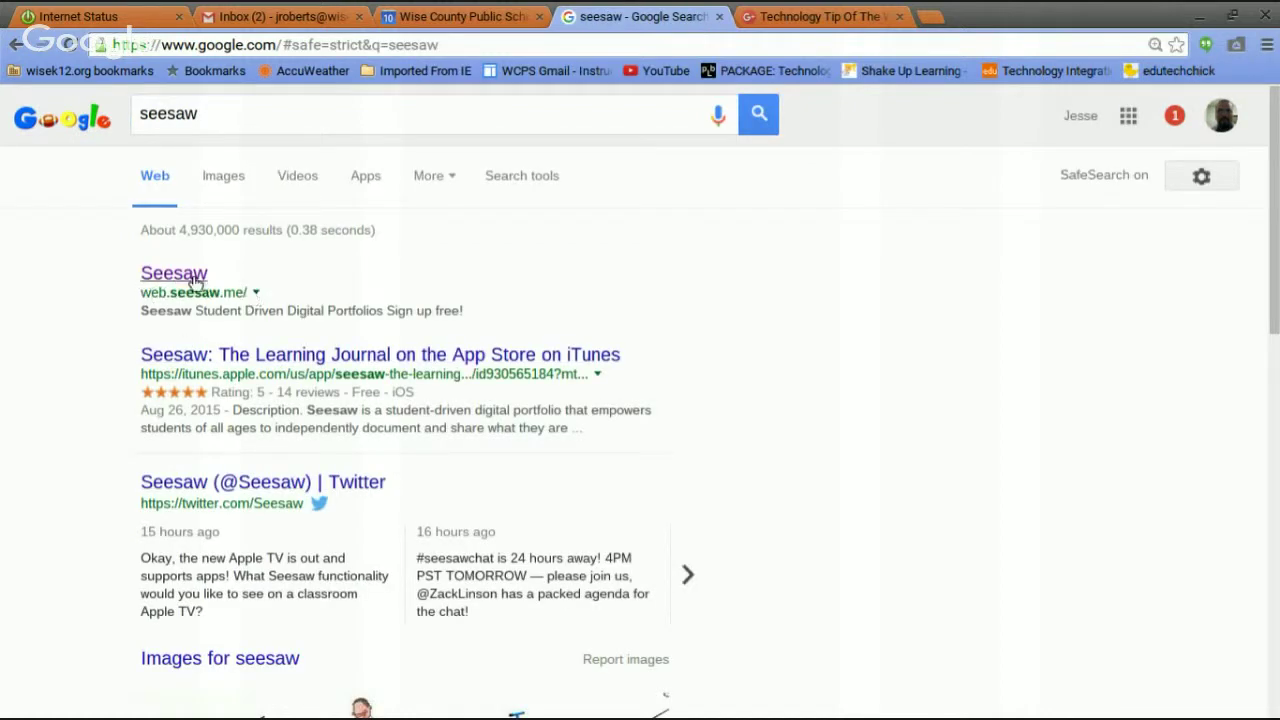
click(189, 275)
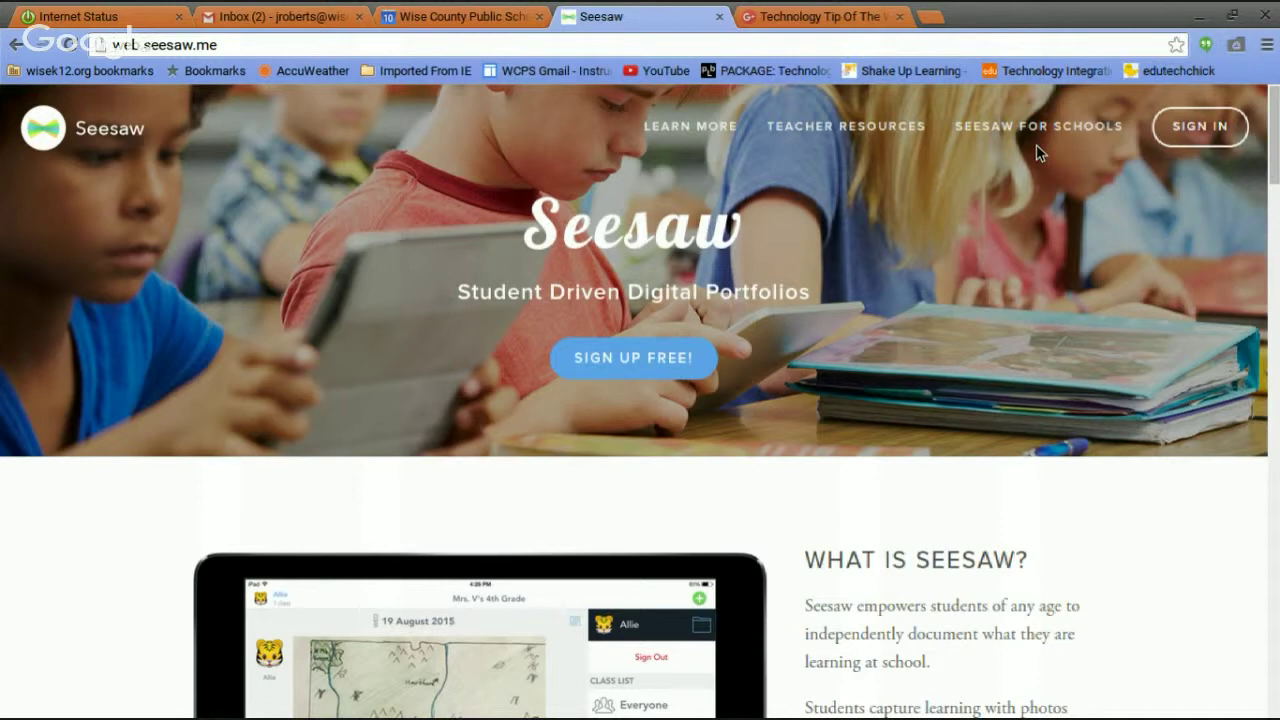
Sign in to Seesaw as a teacher using a Google account.
click(1214, 127)
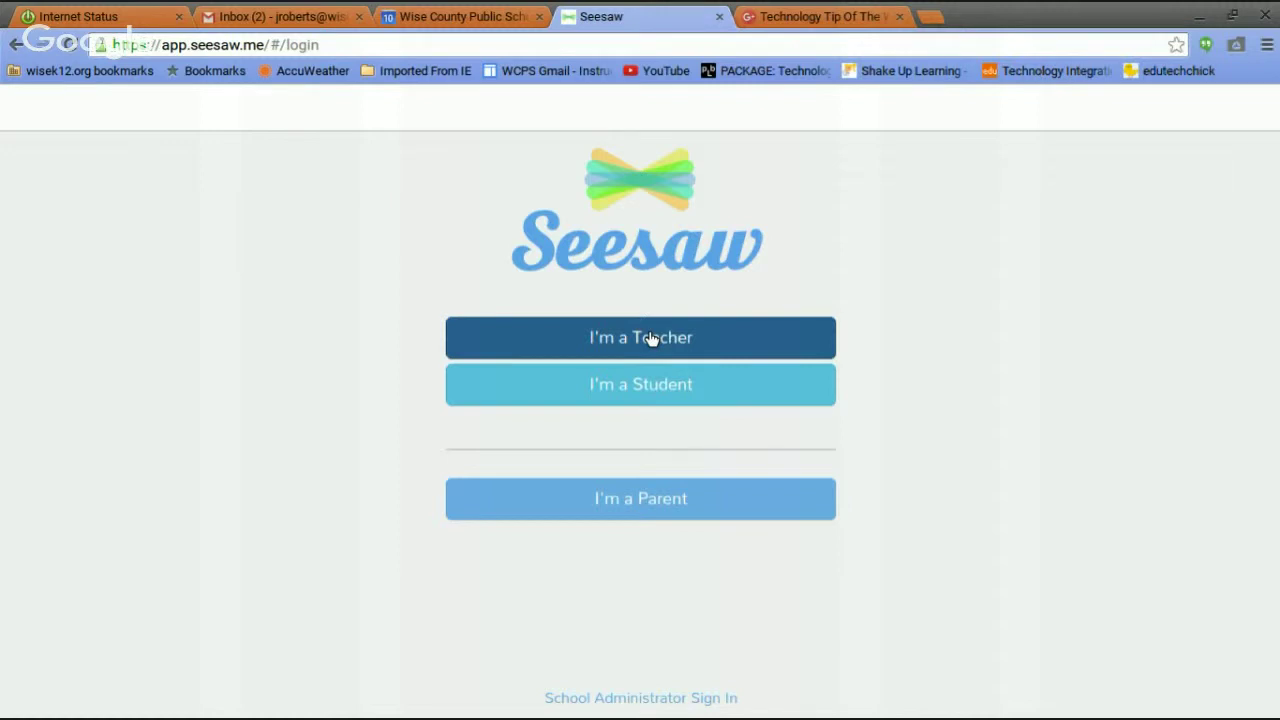
click(650, 339)
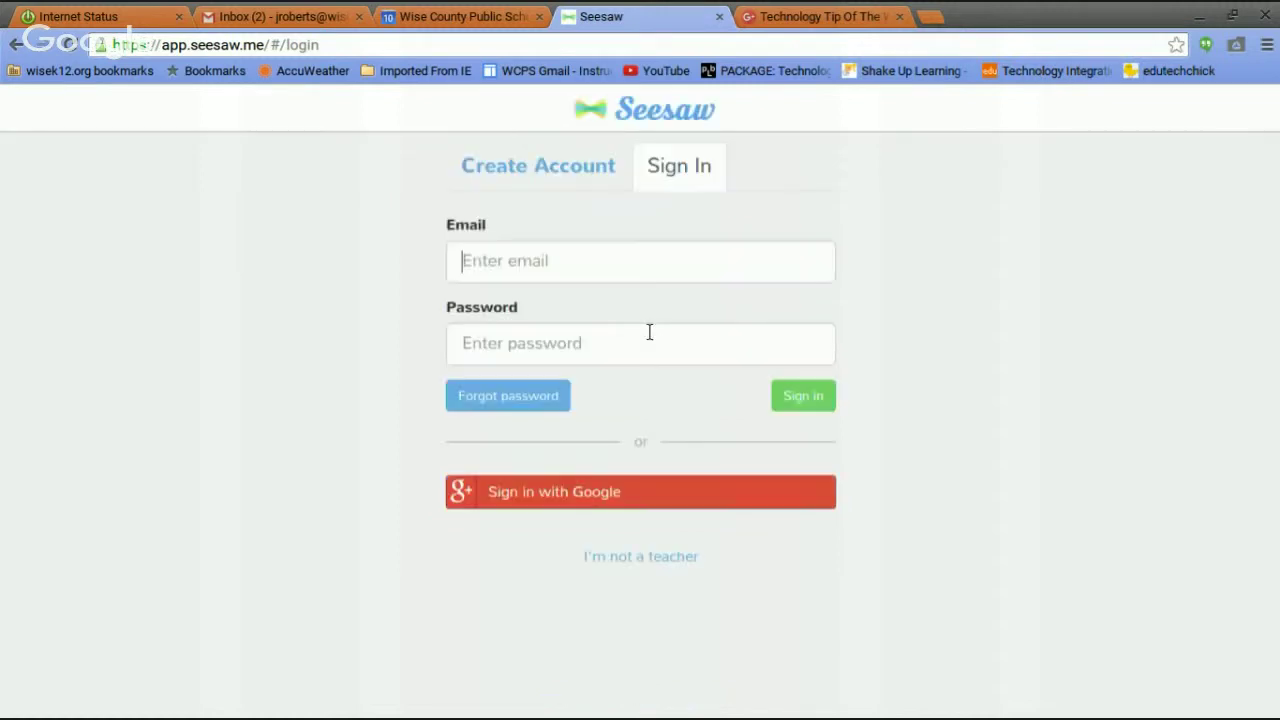
click(567, 493)
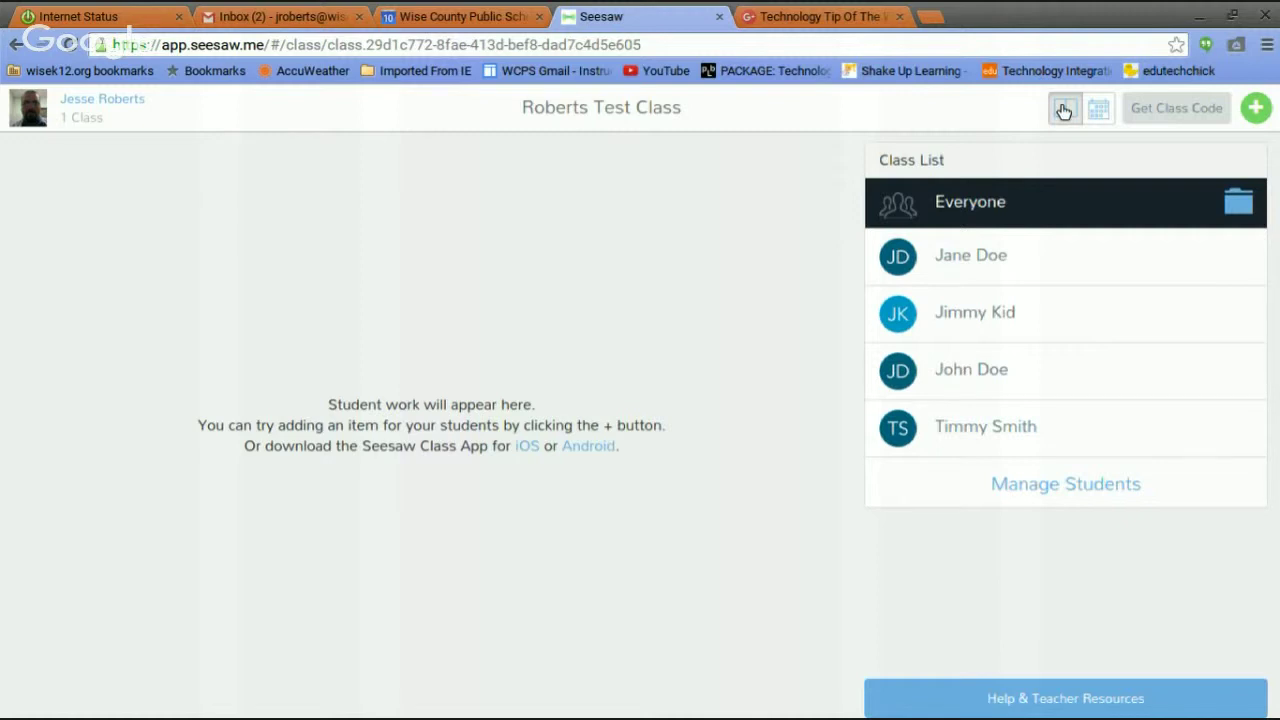
View the test class journal in calendar view, then switch back to list view.
click(1099, 110)
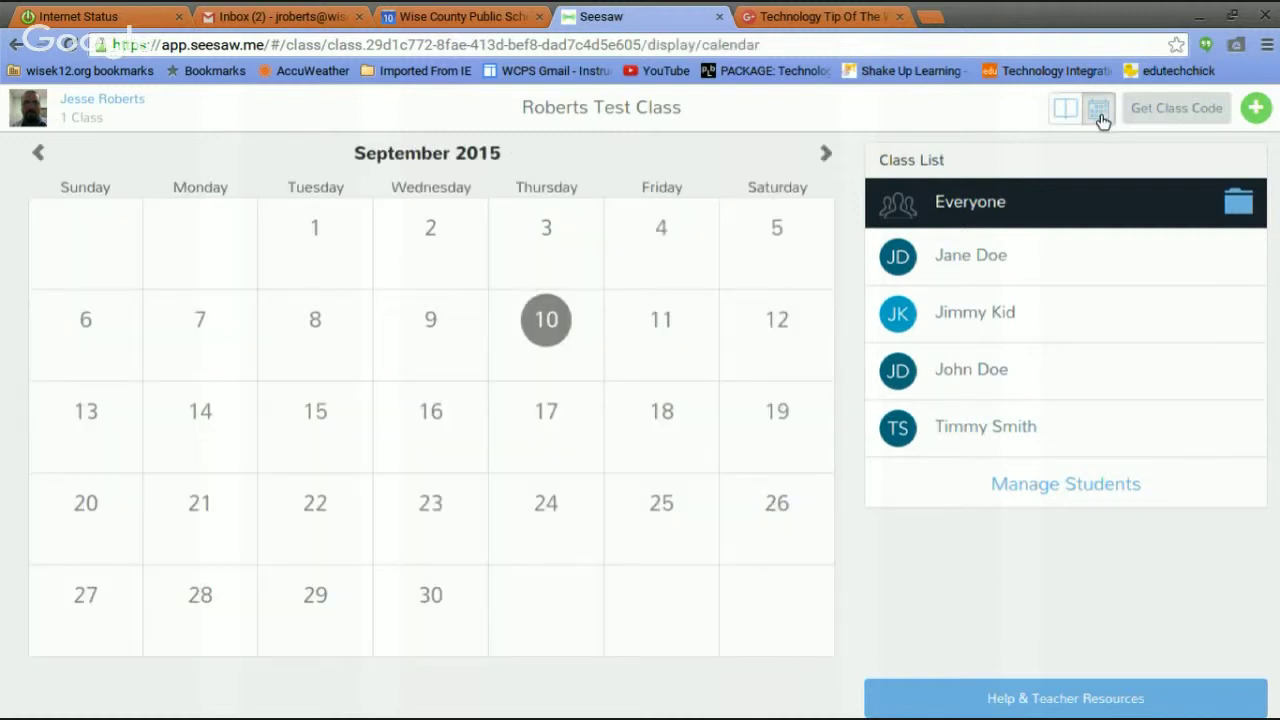
click(1064, 112)
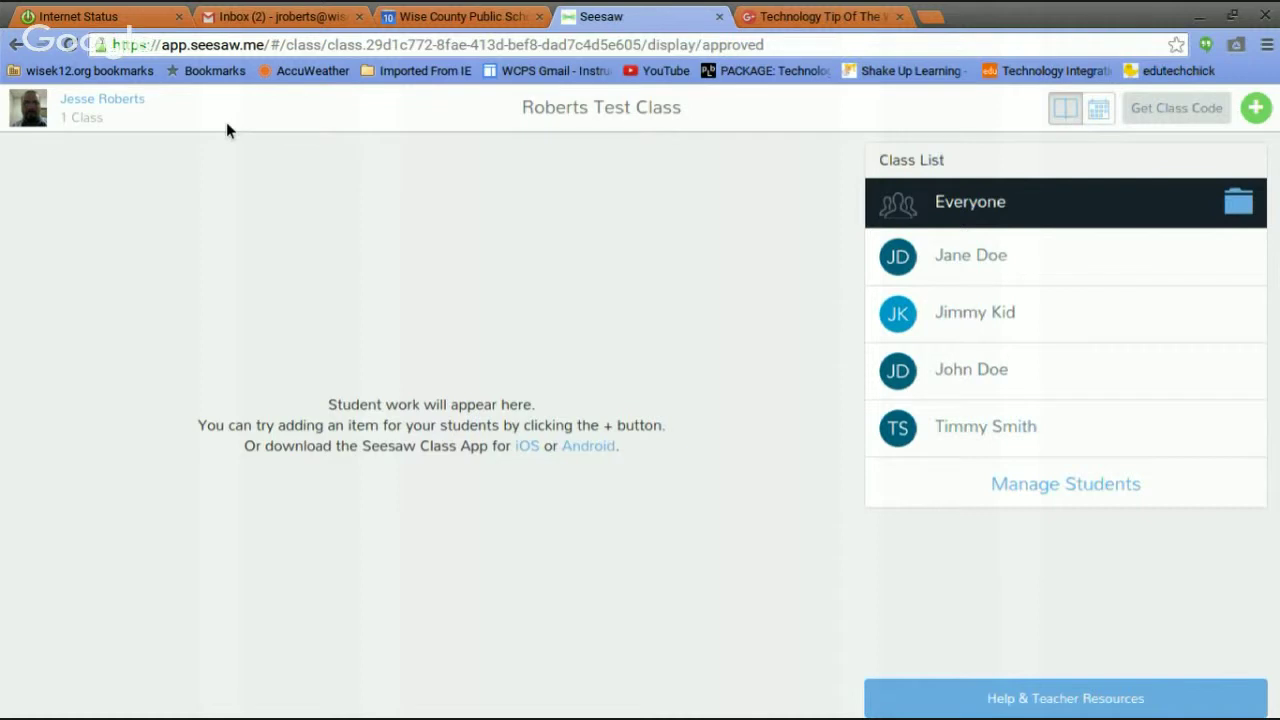
Add a new student by entering their full name in Manage Students.
click(1060, 486)
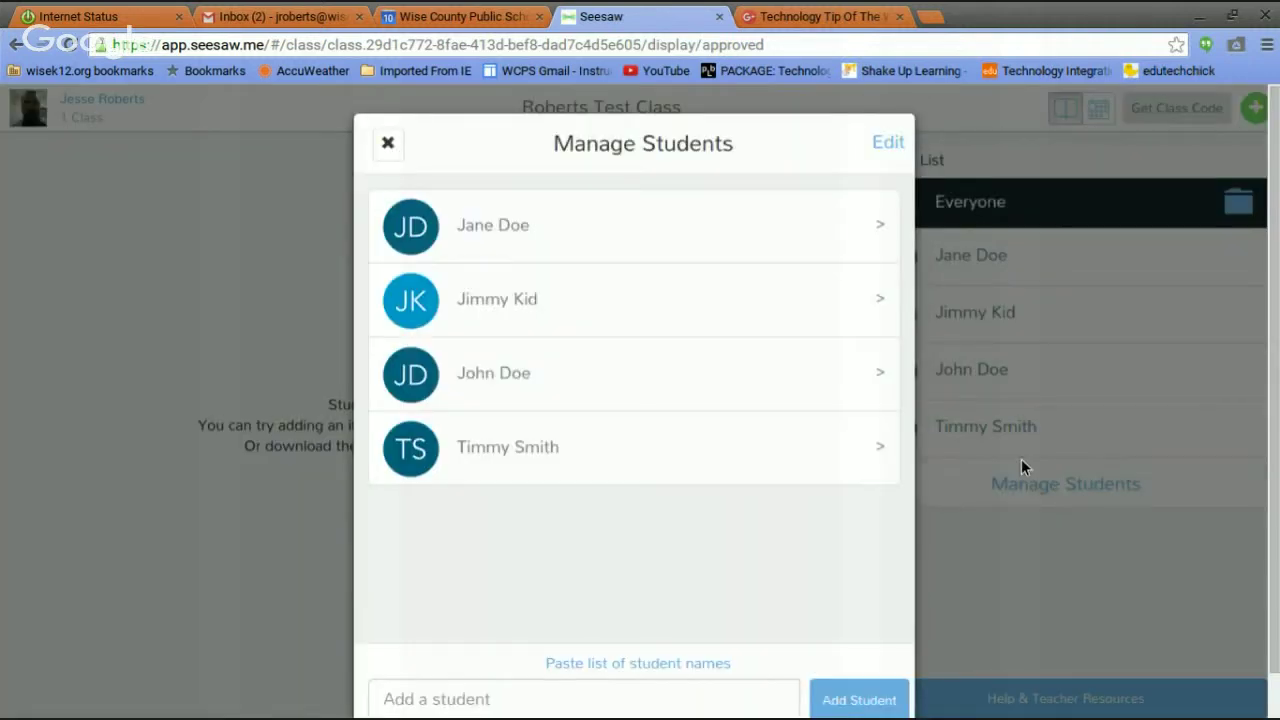
click(448, 693)
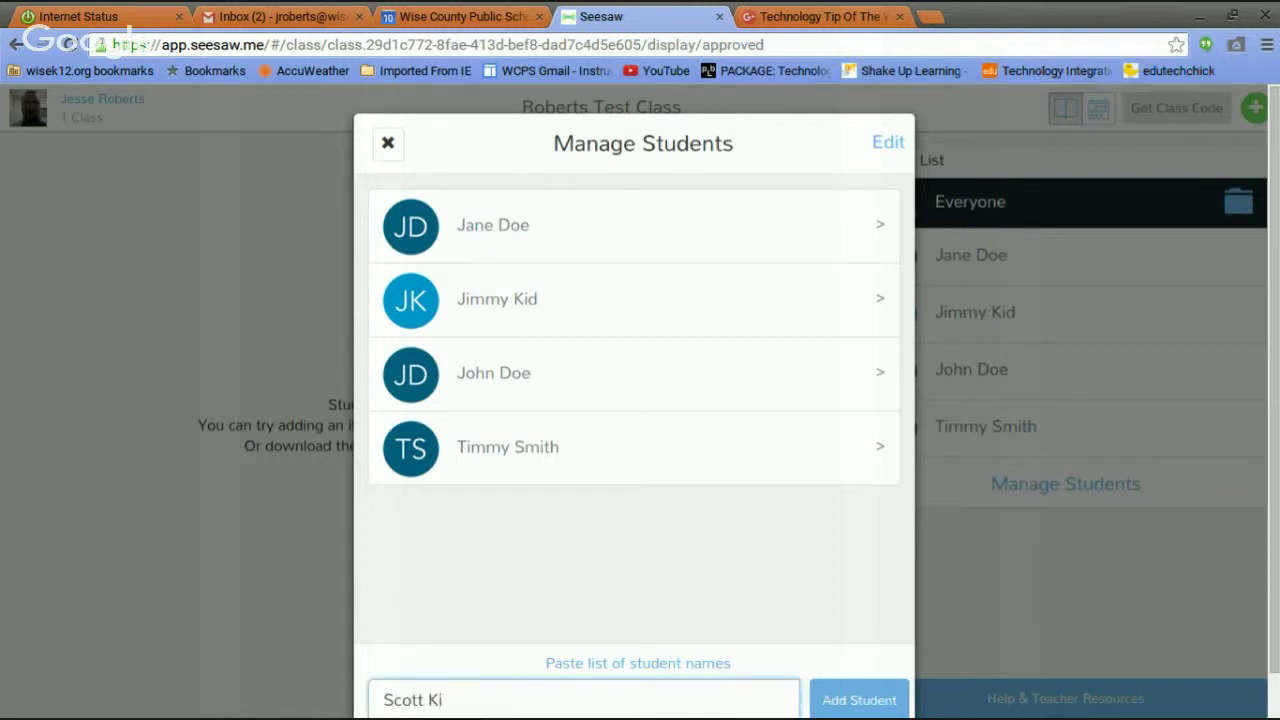
click(832, 705)
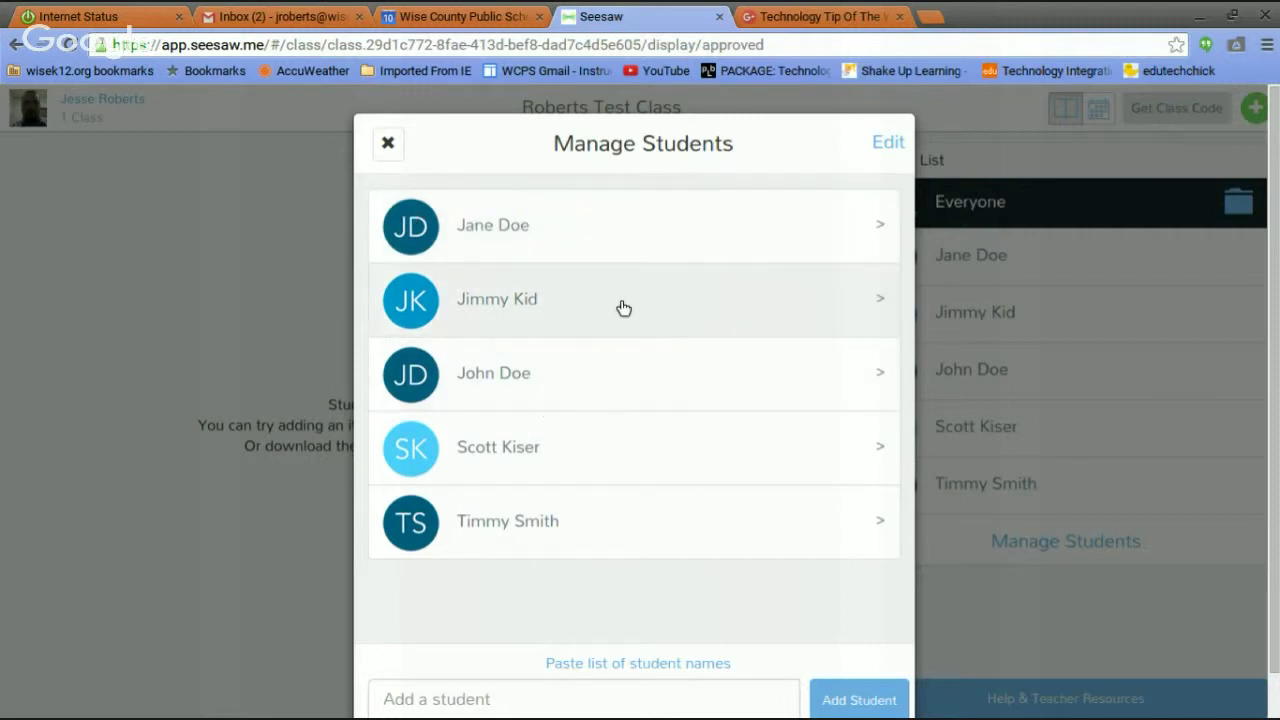
Replace the first student's initials with the dolphin icon and return to Edit Student.
click(884, 230)
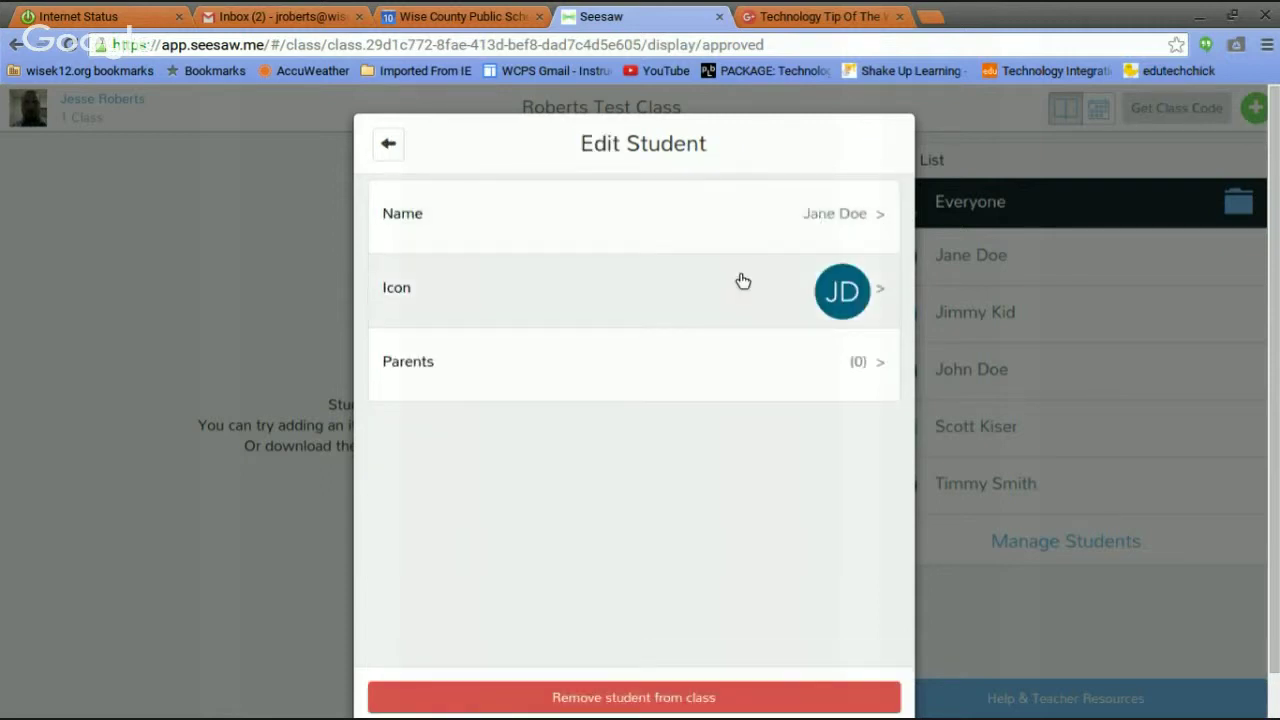
click(883, 296)
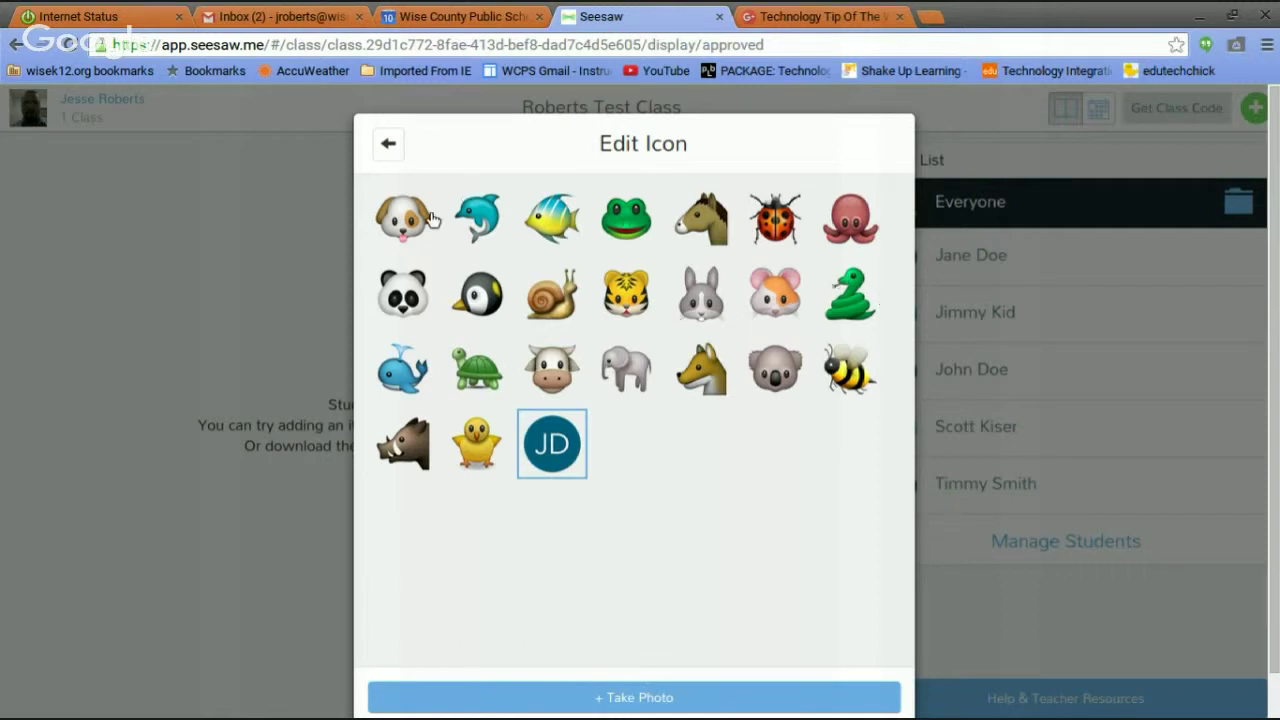
click(479, 216)
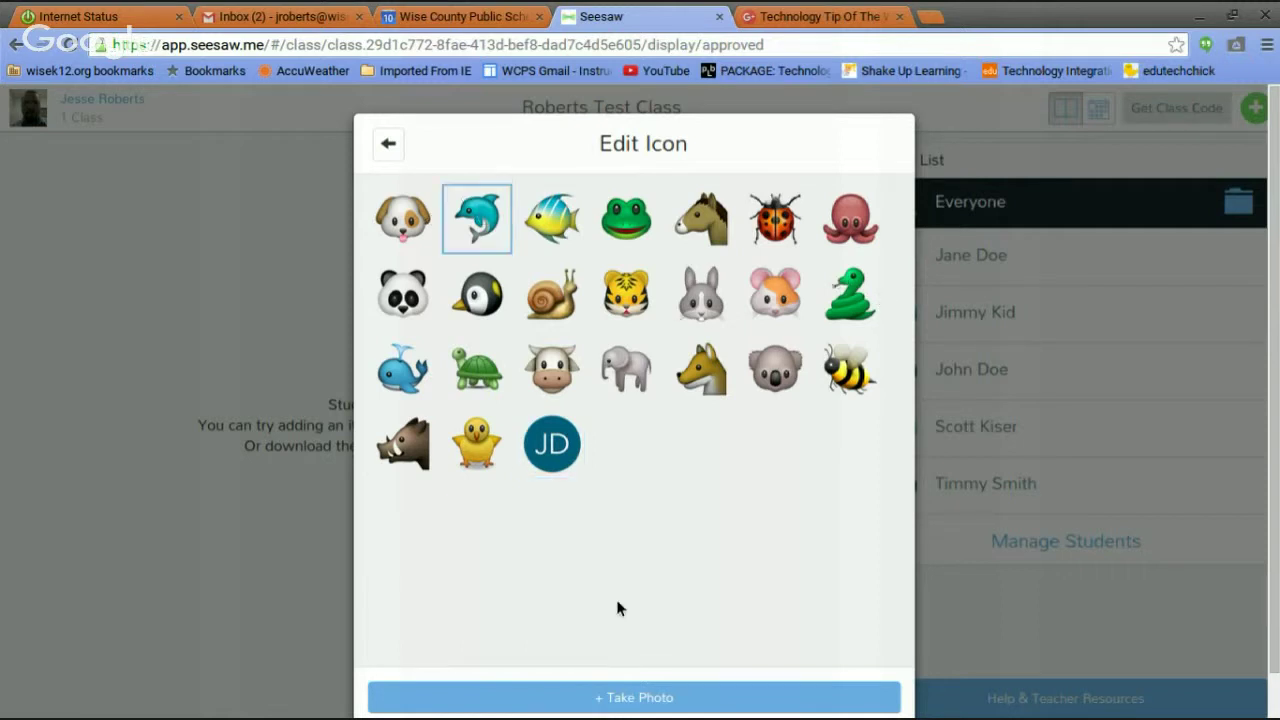
click(387, 147)
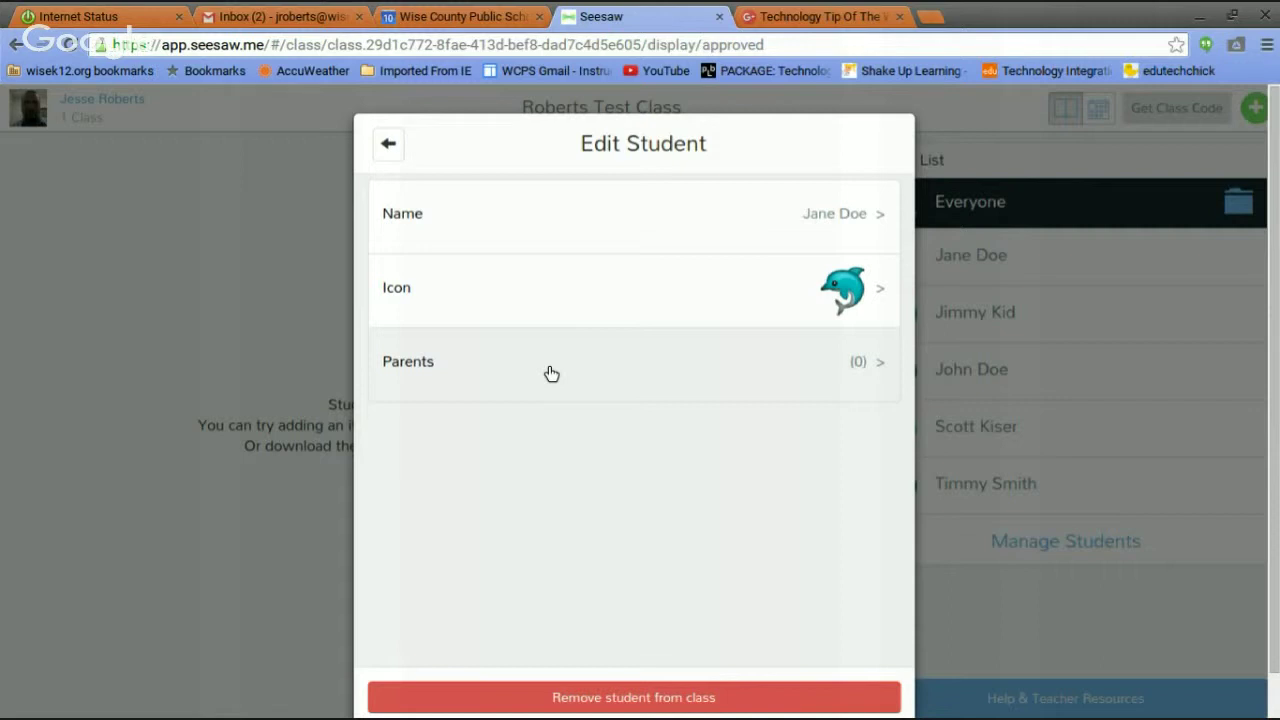
Check the first student's connected parents and start a parent email invitation.
click(551, 373)
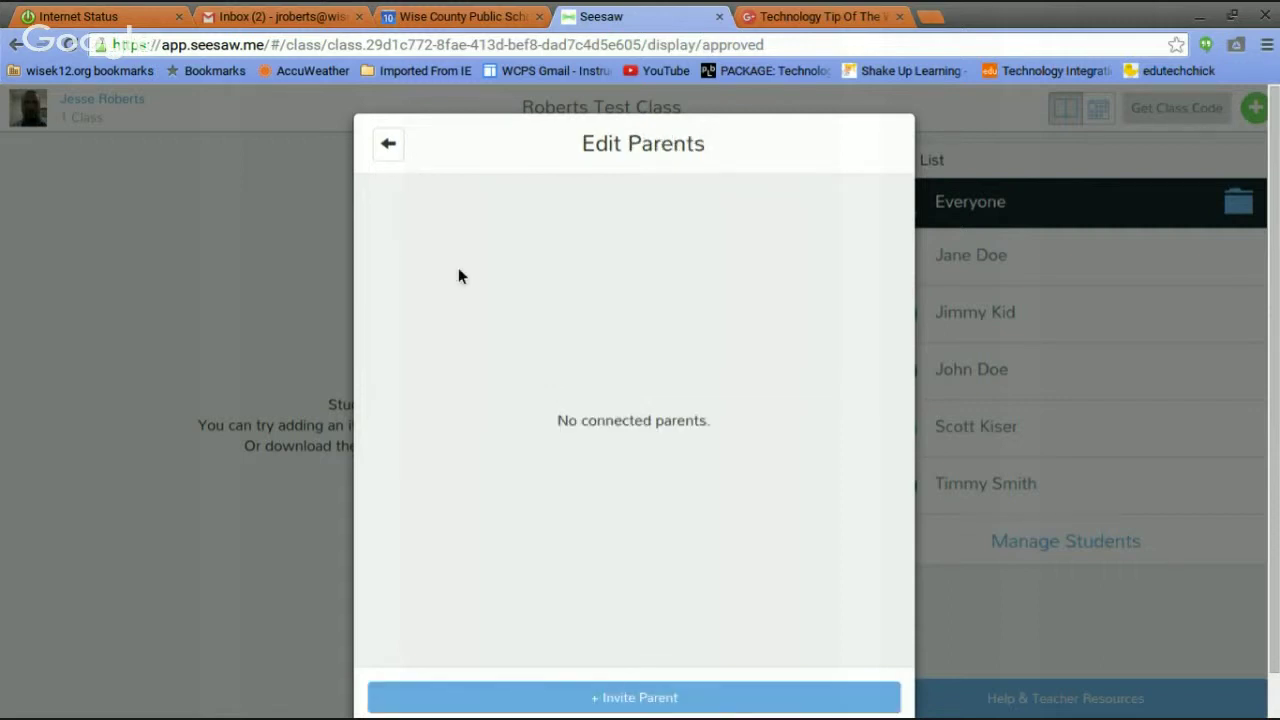
click(617, 700)
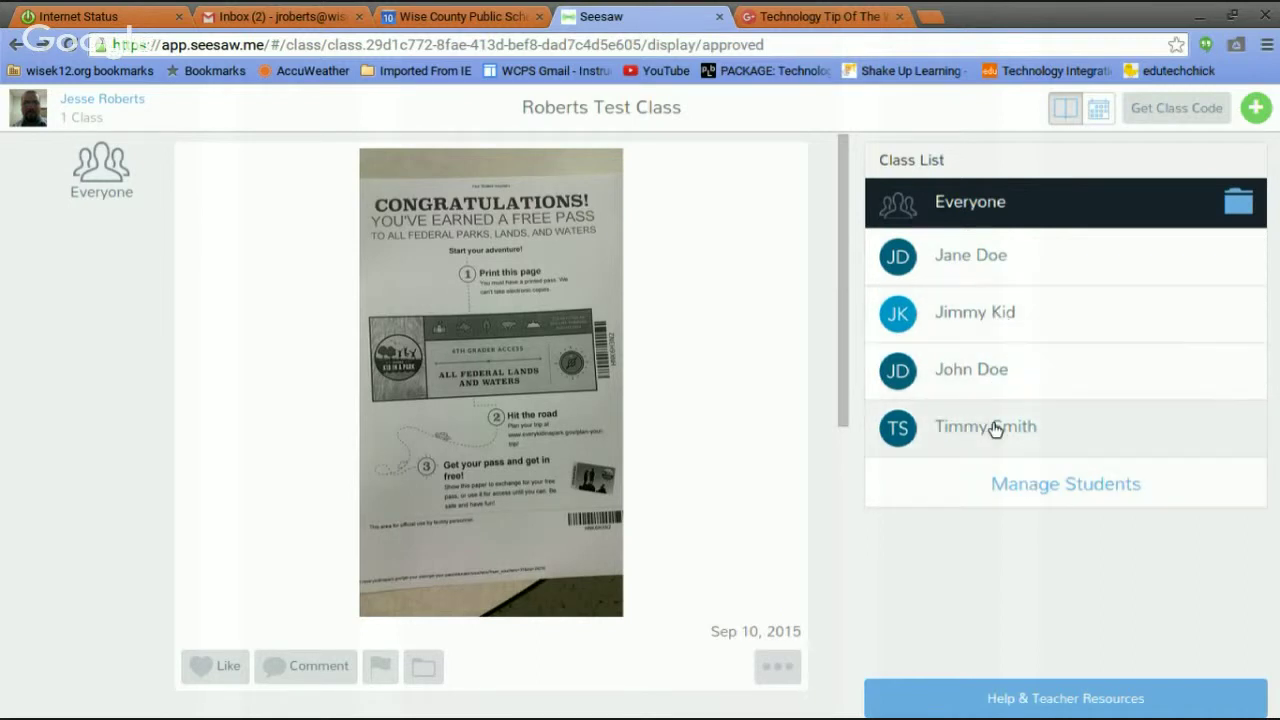
click(997, 247)
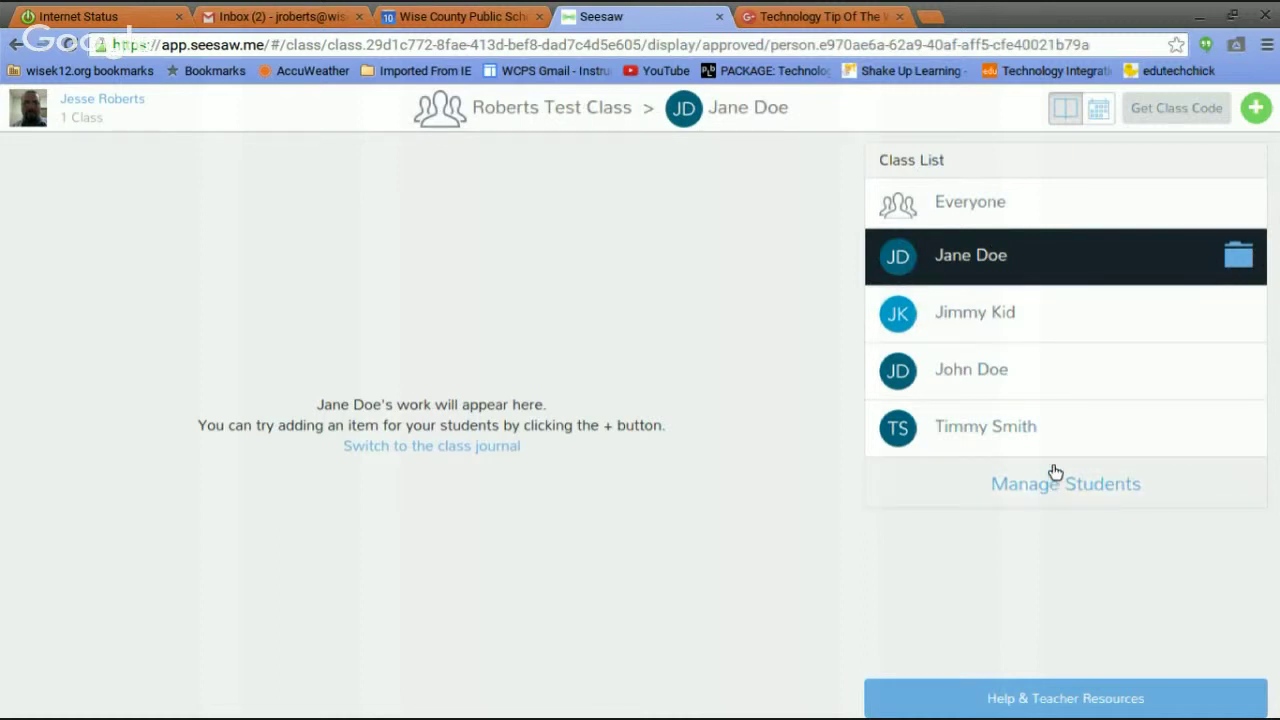
click(1053, 489)
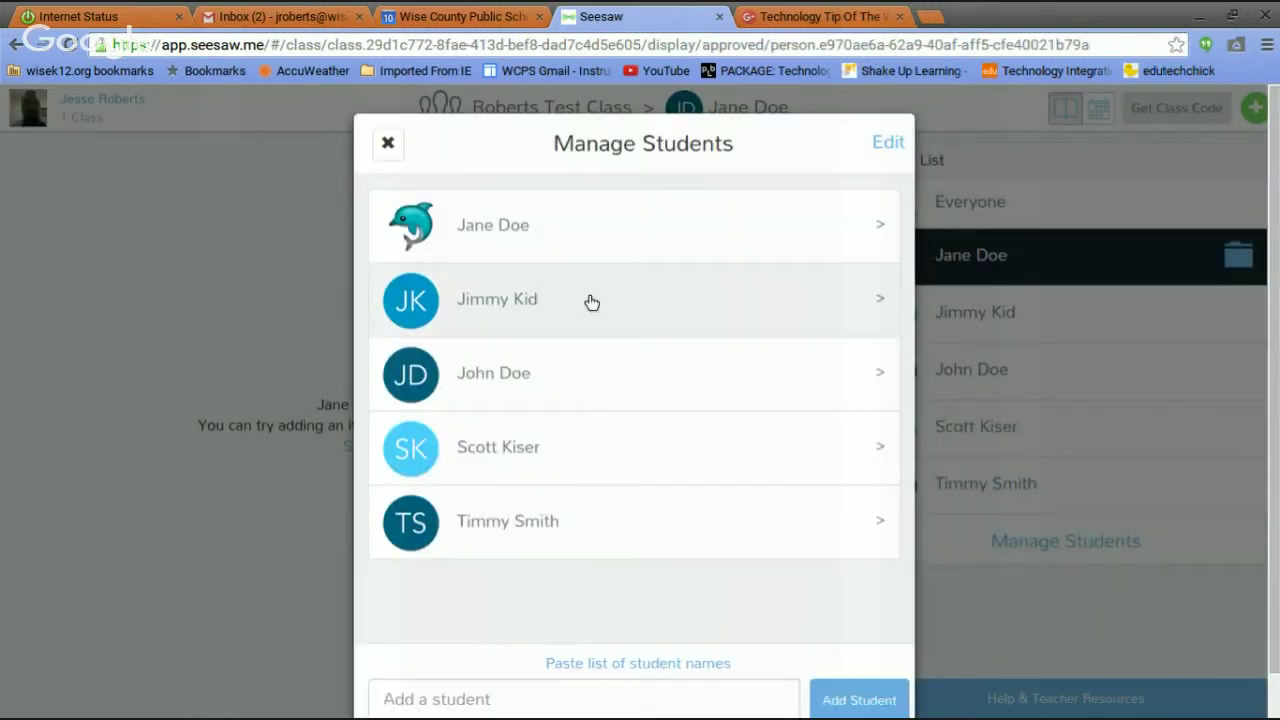
click(821, 240)
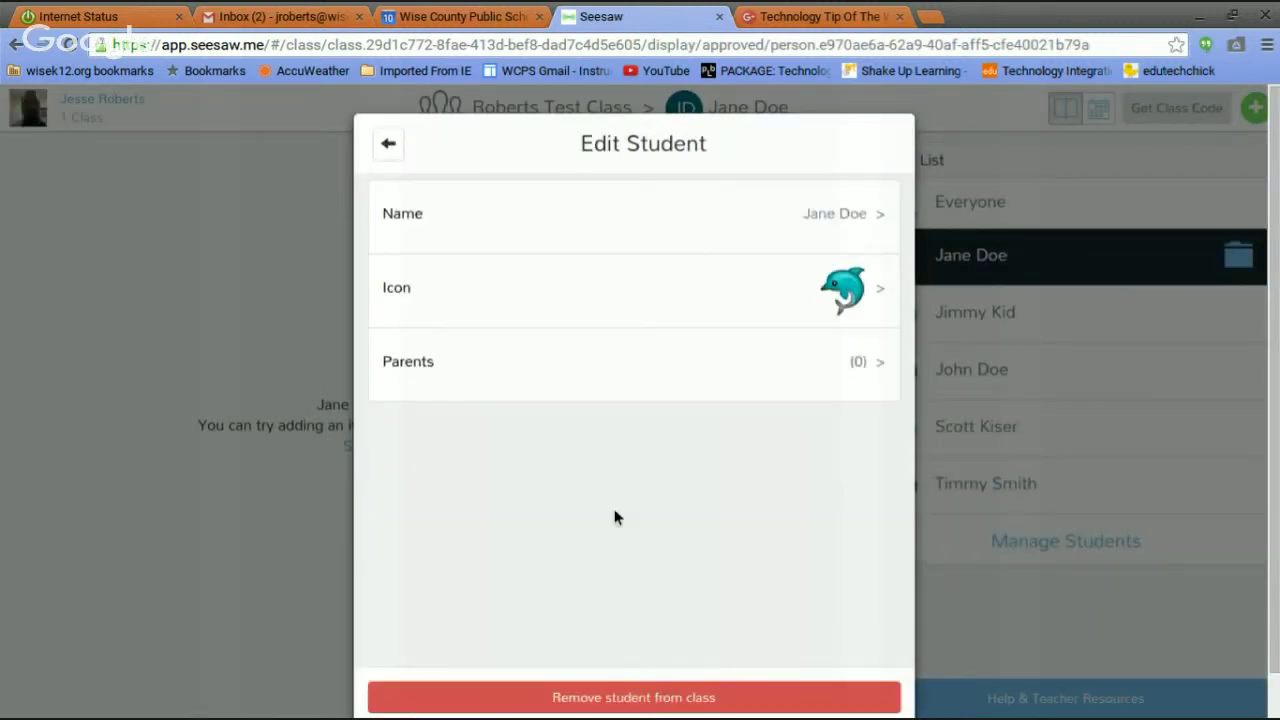
click(780, 370)
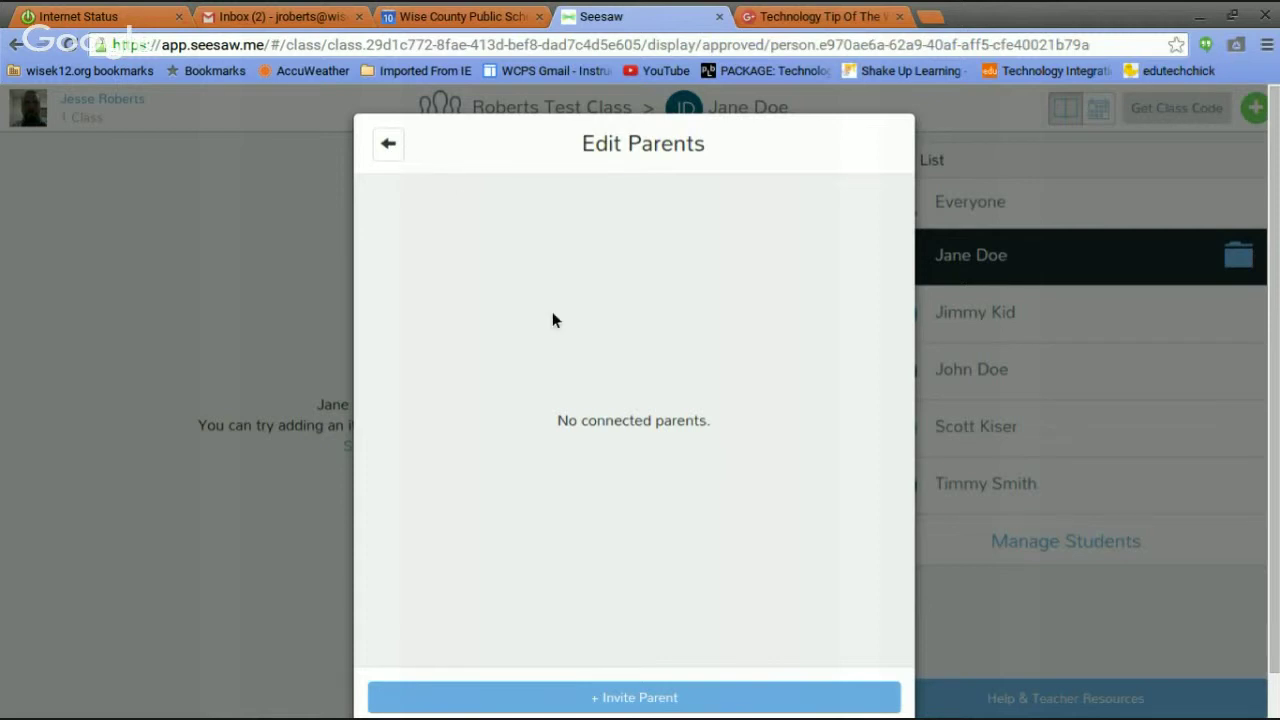
click(391, 143)
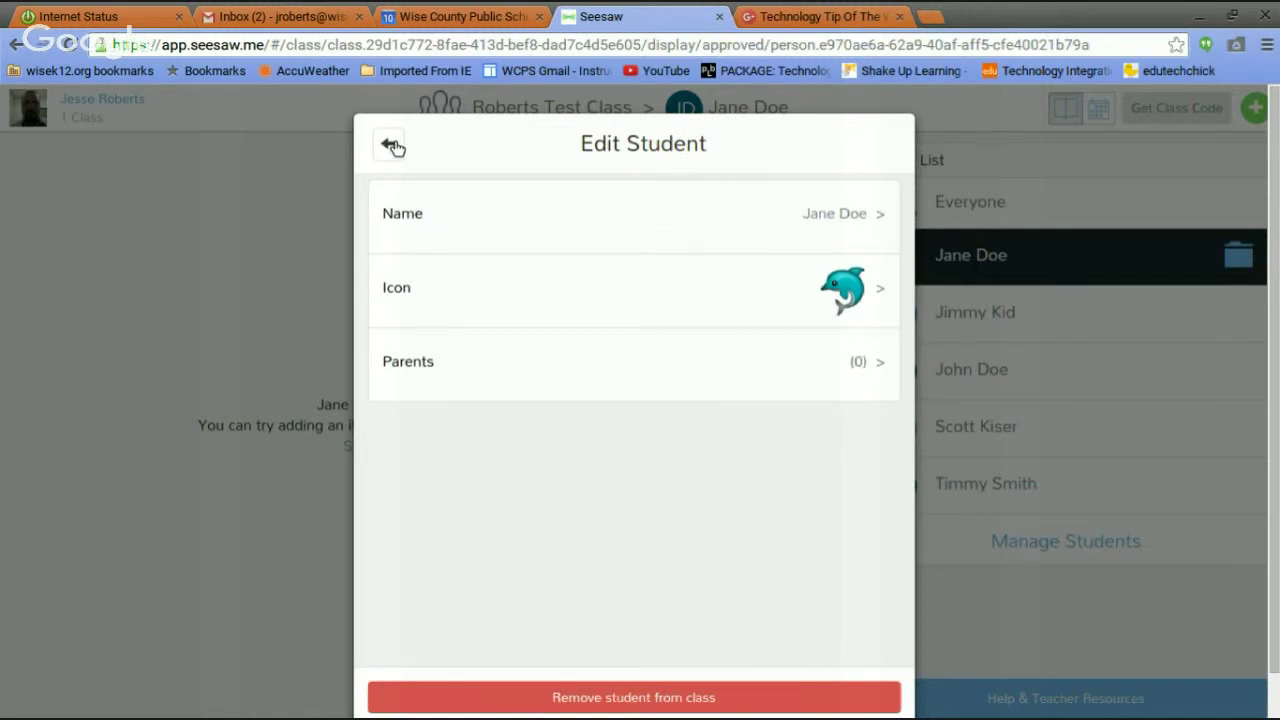
click(537, 368)
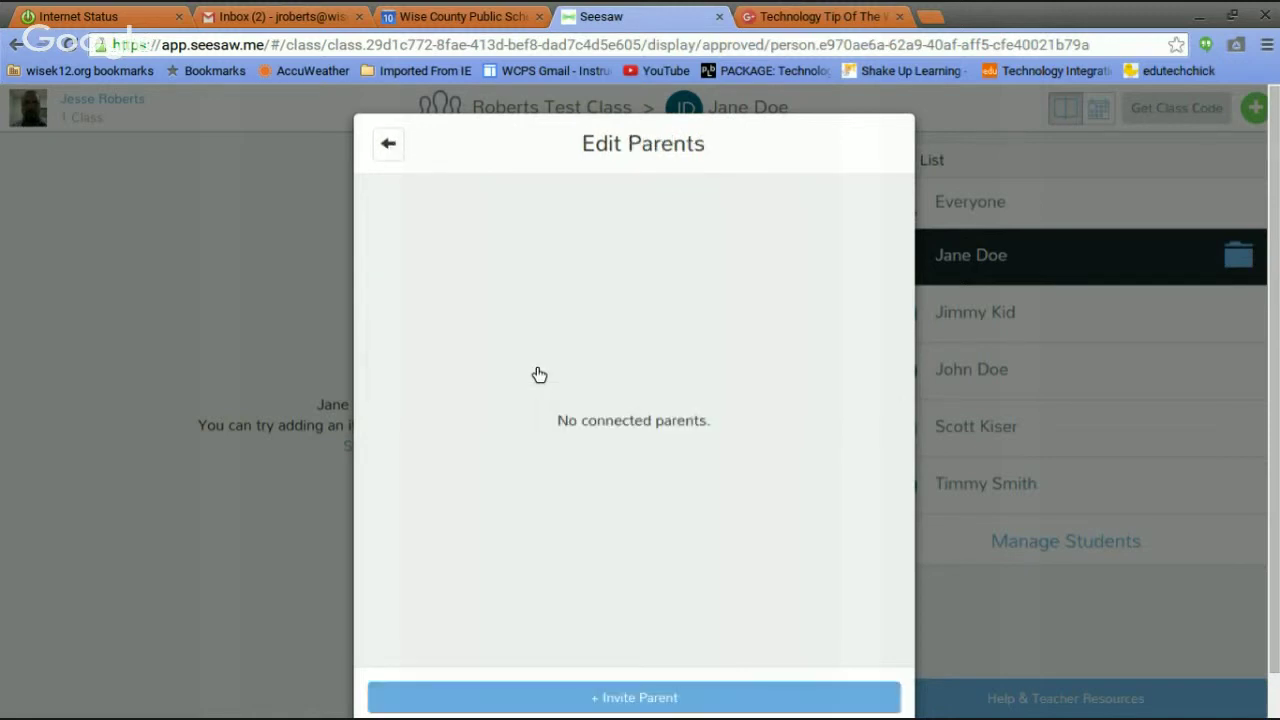
click(392, 148)
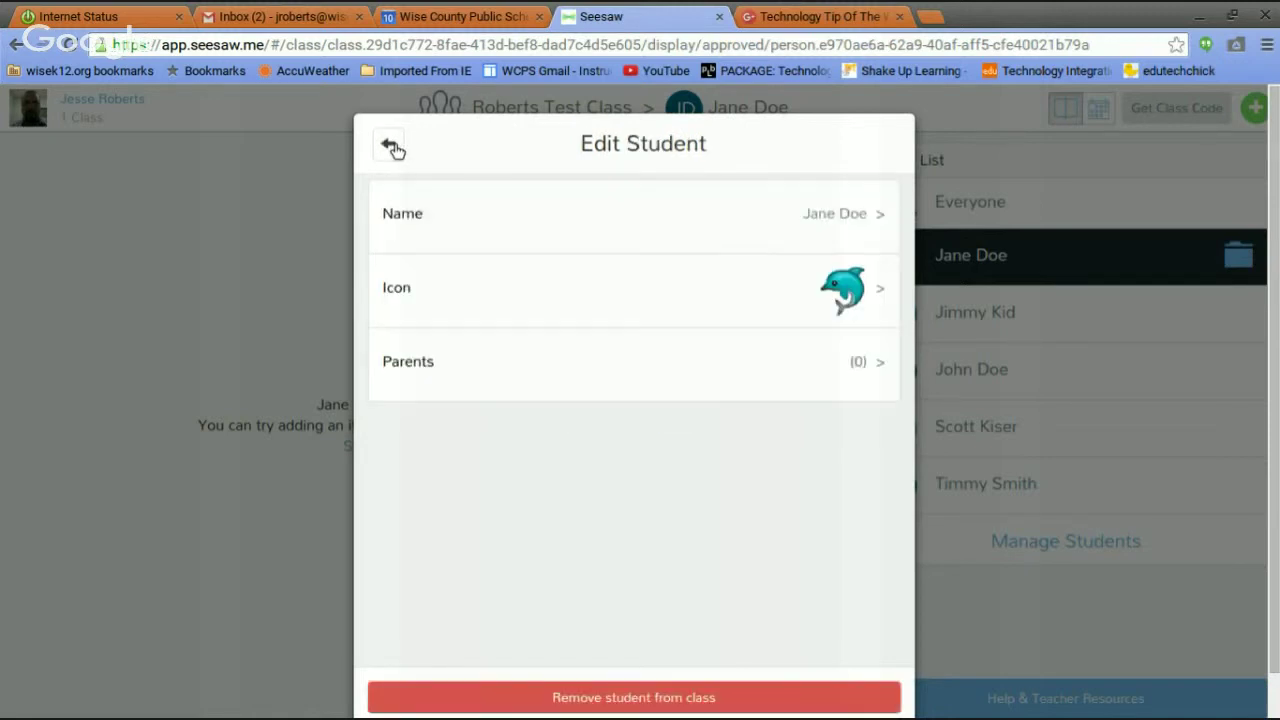
click(392, 146)
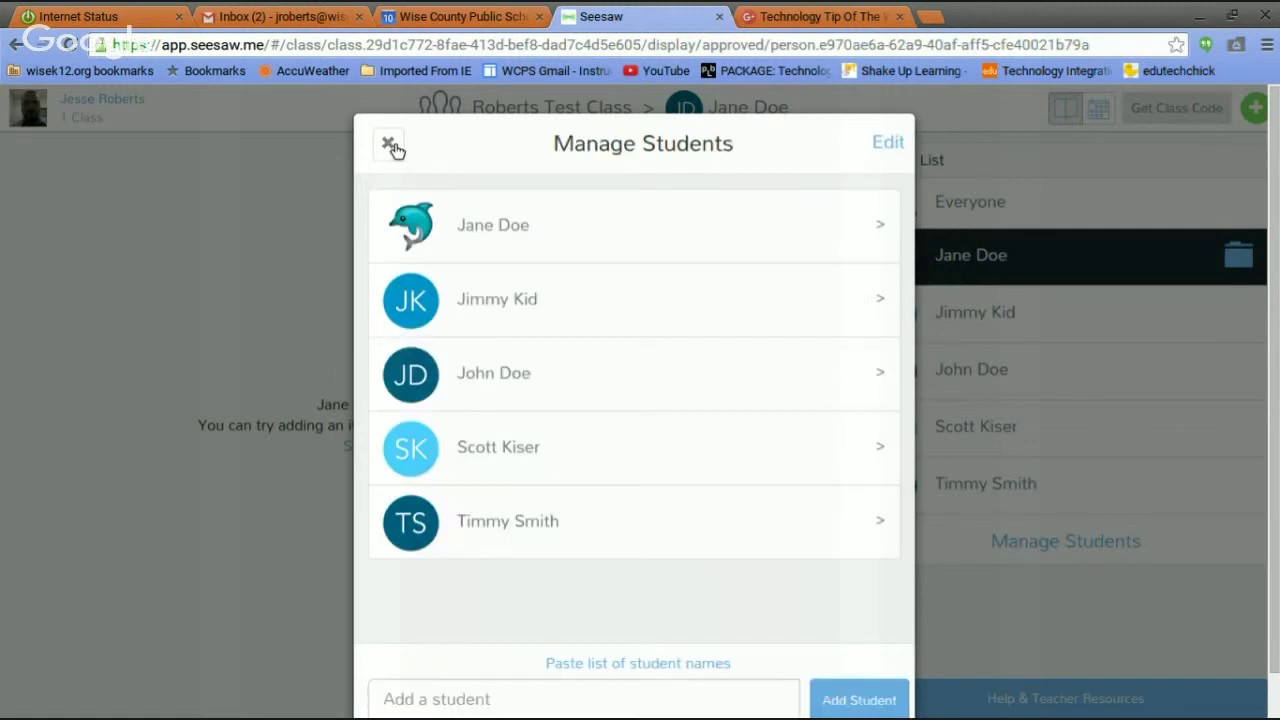
click(392, 146)
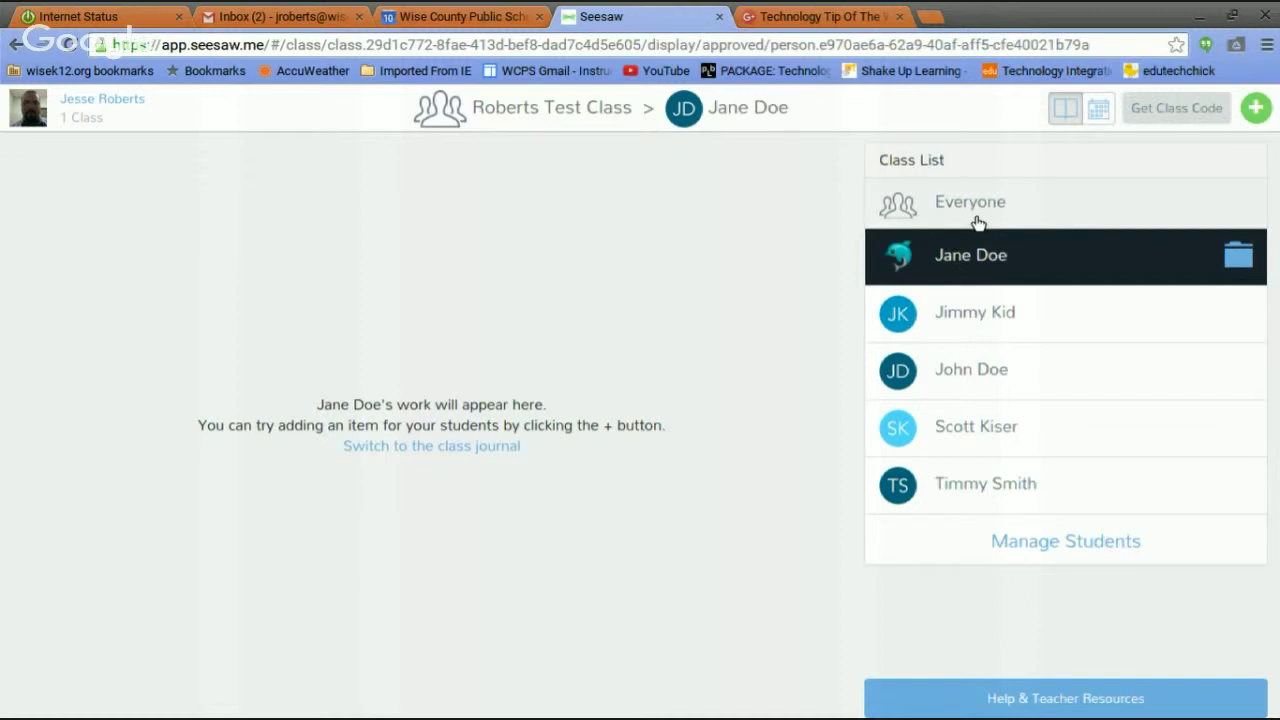
Open and dismiss the New Item choices, then open the class side menu.
click(1261, 107)
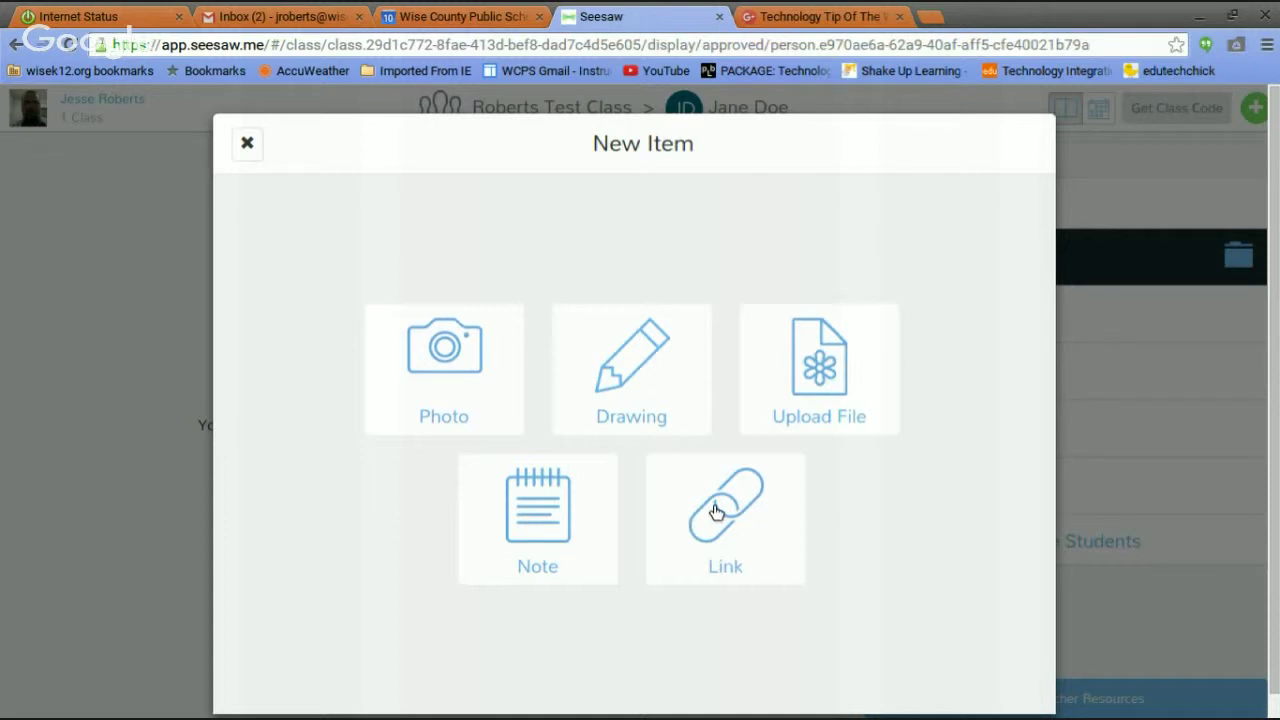
click(247, 145)
click(128, 106)
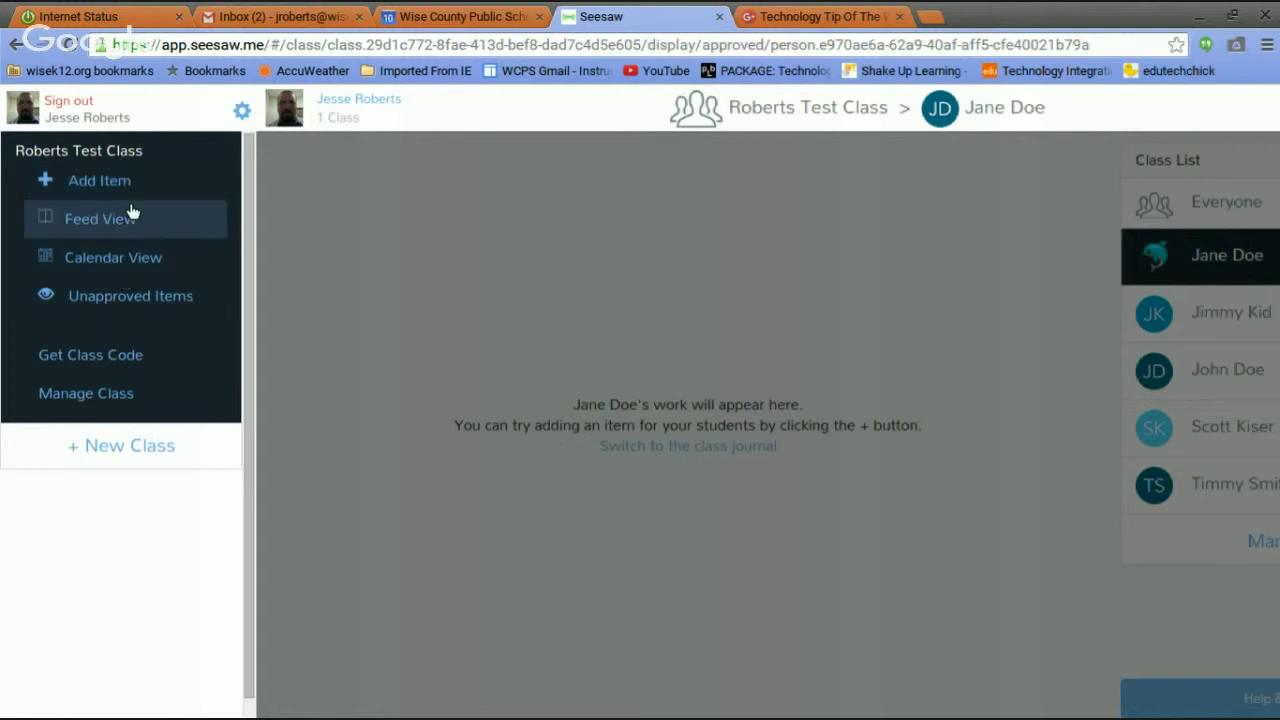
Show the Roberts Test Class sign-in code with its QR code and poster link.
click(124, 360)
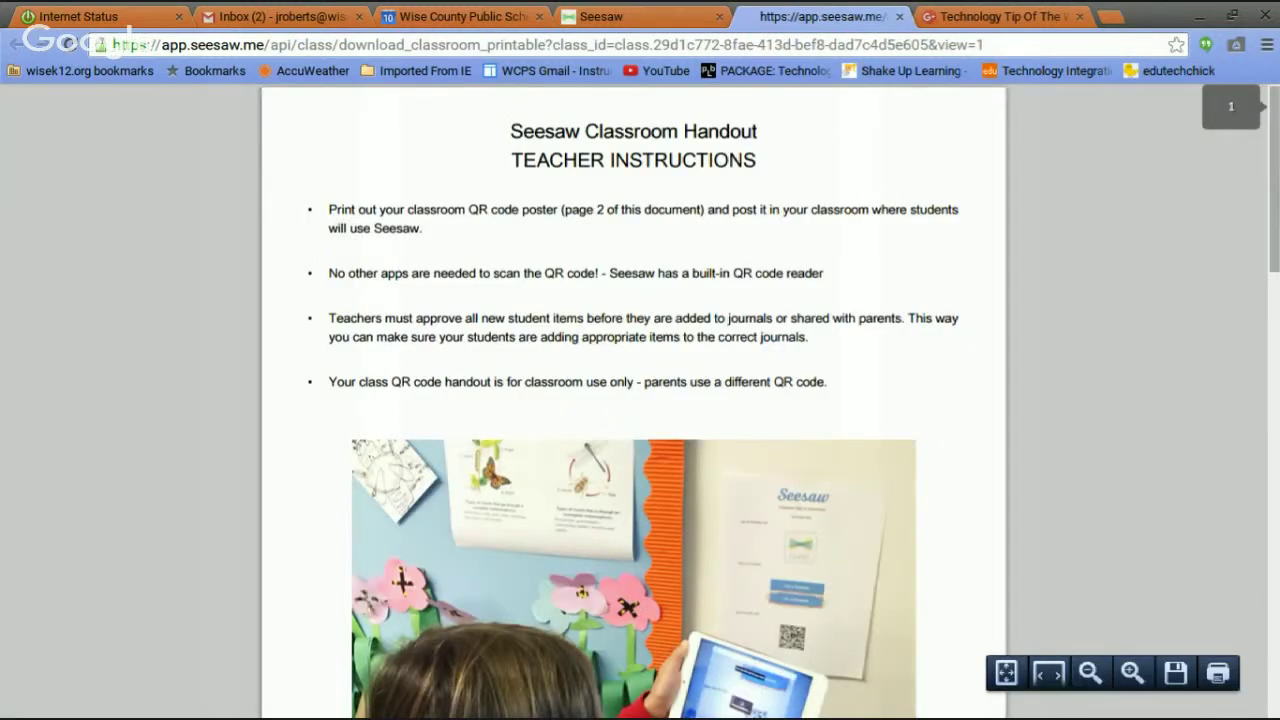
scroll(633, 400, down, 1)
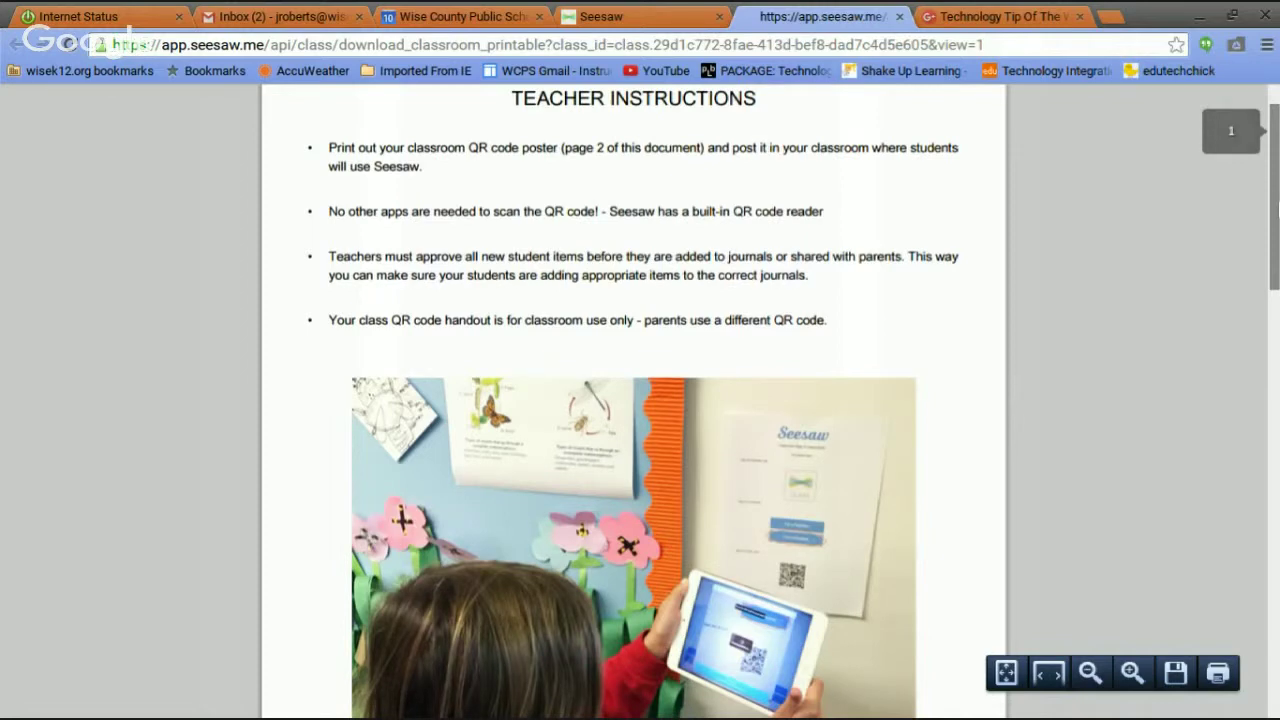
scroll(633, 400, down, 10)
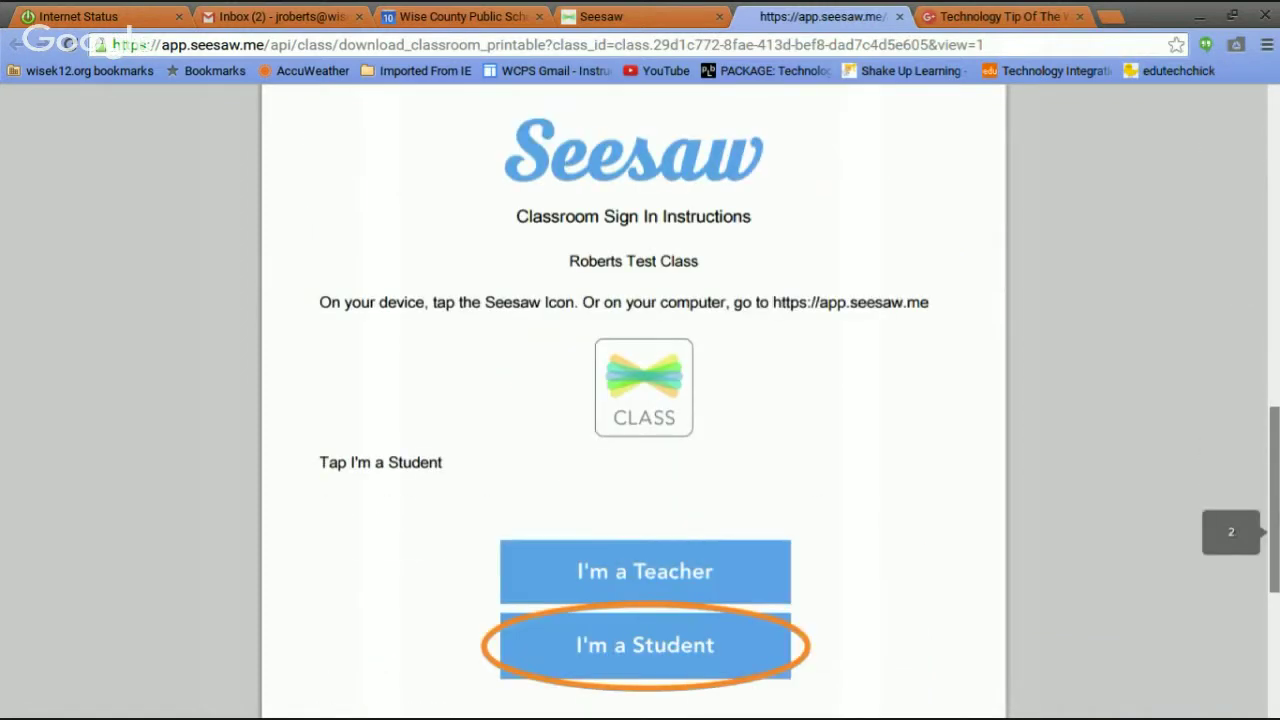
scroll(633, 400, down, 1)
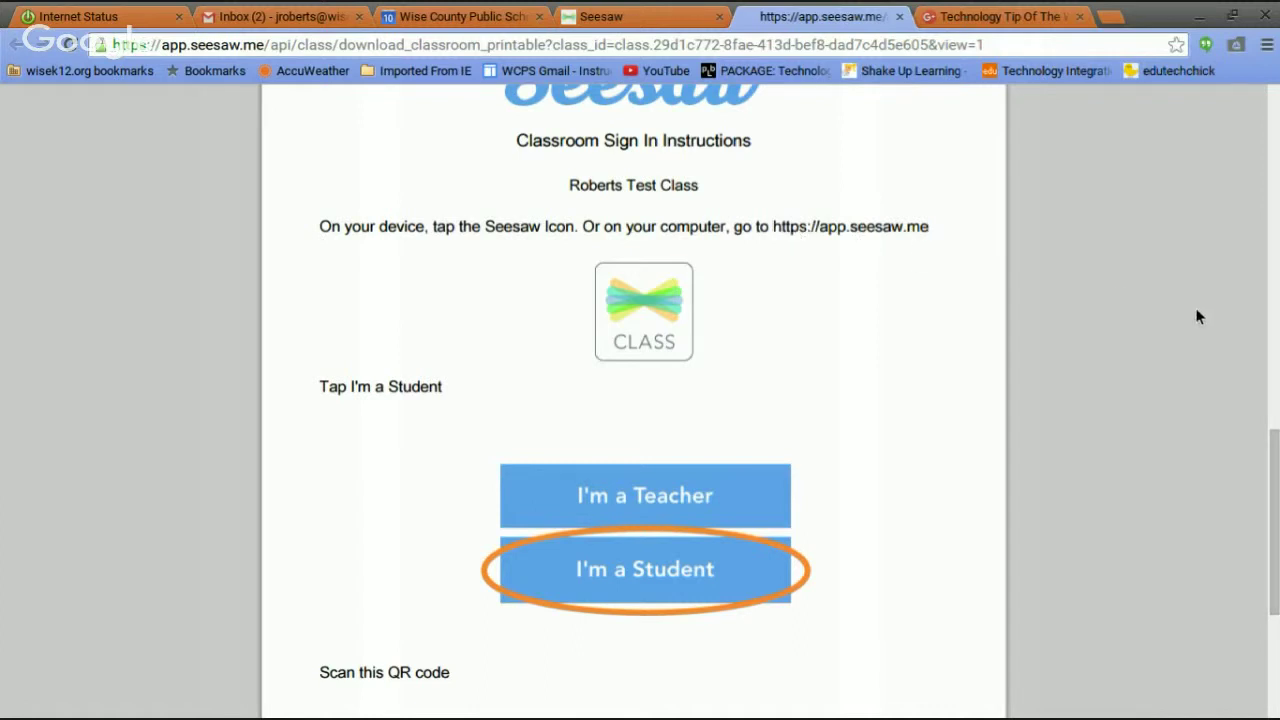
drag(1276, 468, 1276, 610)
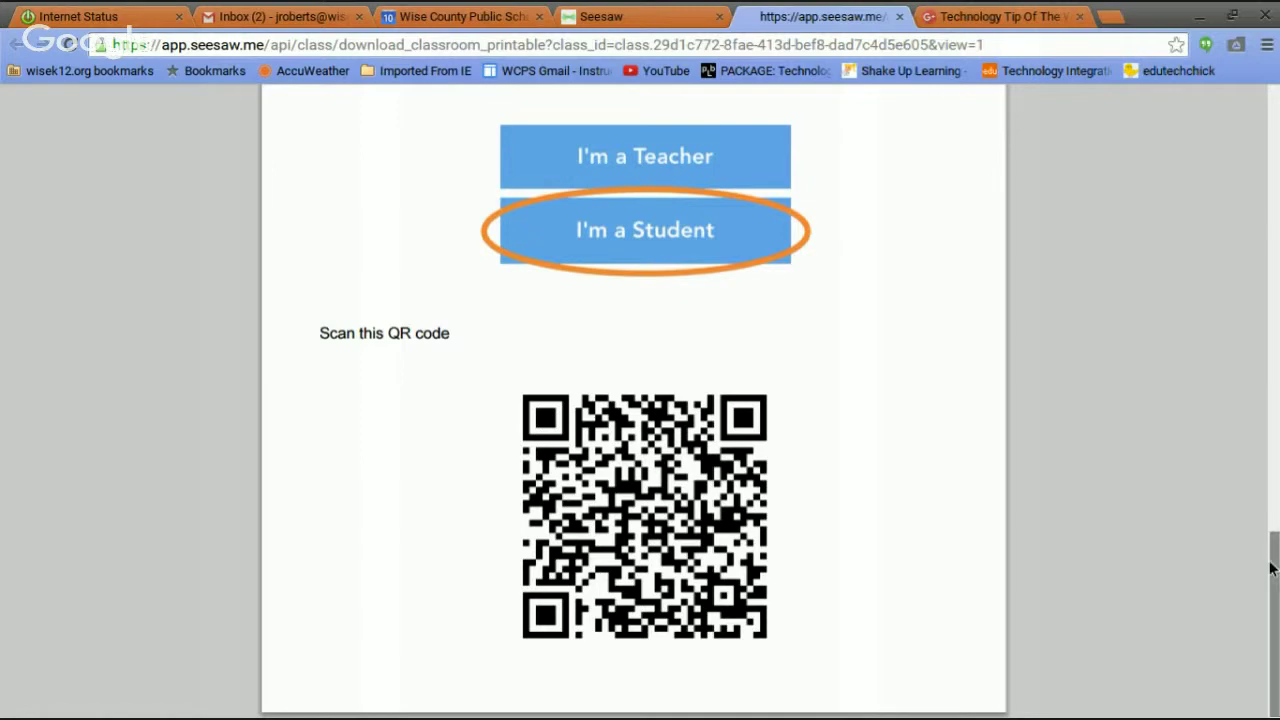
drag(1276, 570, 1268, 103)
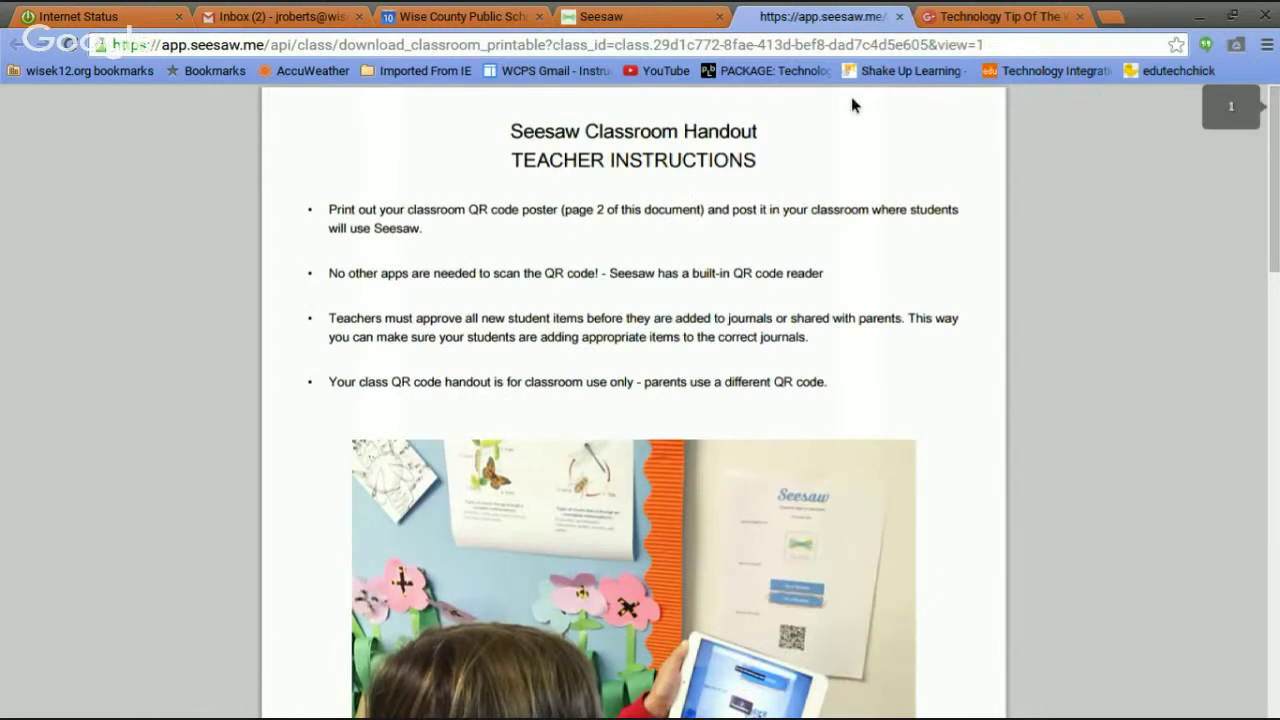
Close the handout, toggle text and QR class codes, dismiss the dialog, open the account menu.
click(900, 17)
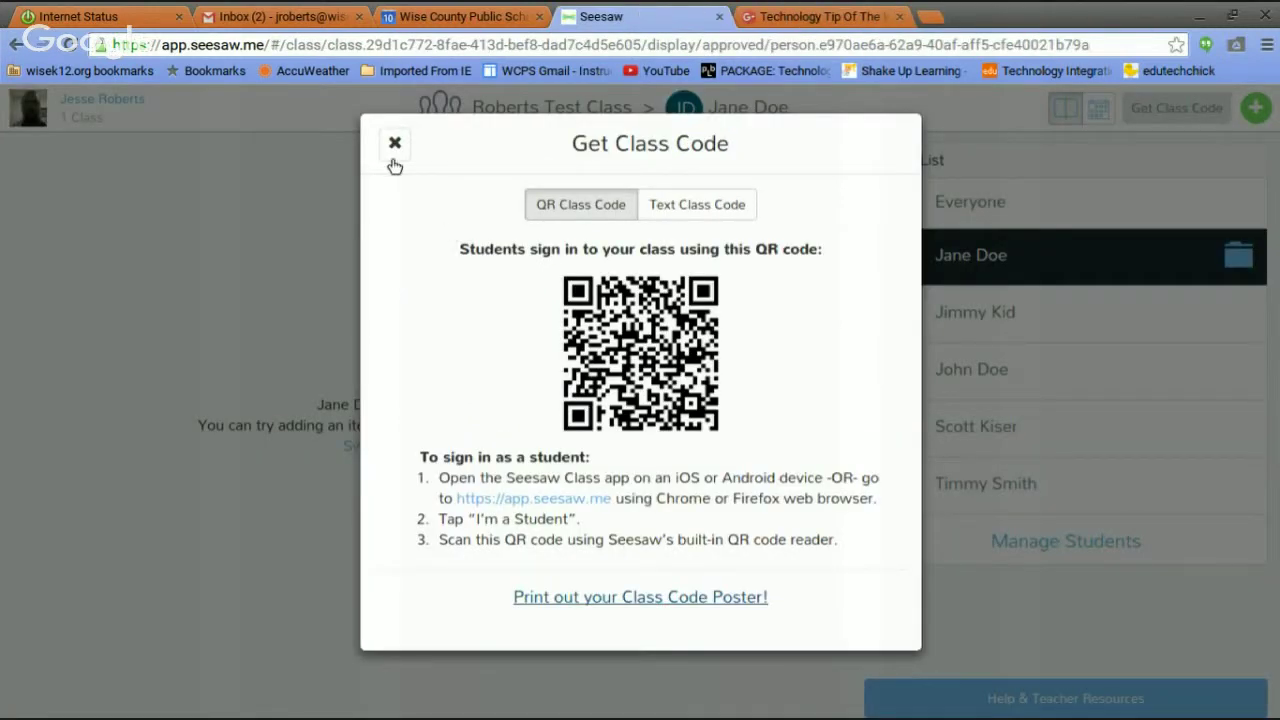
click(736, 205)
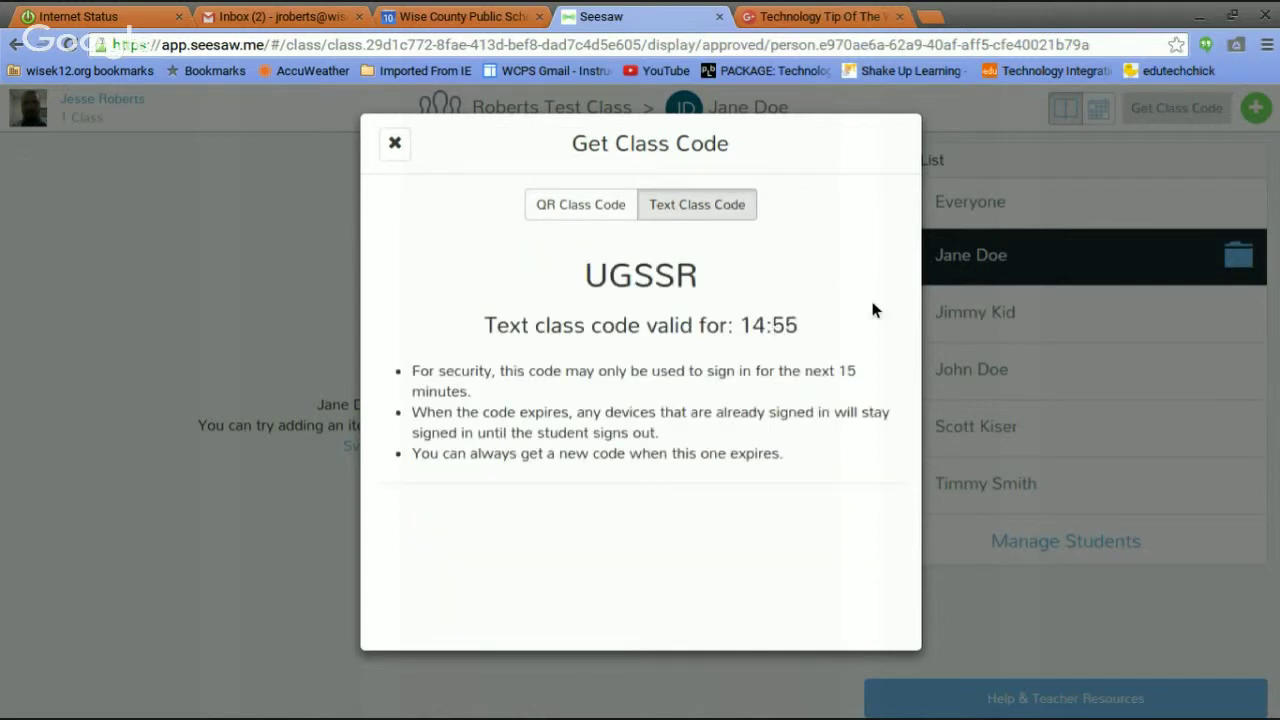
click(557, 203)
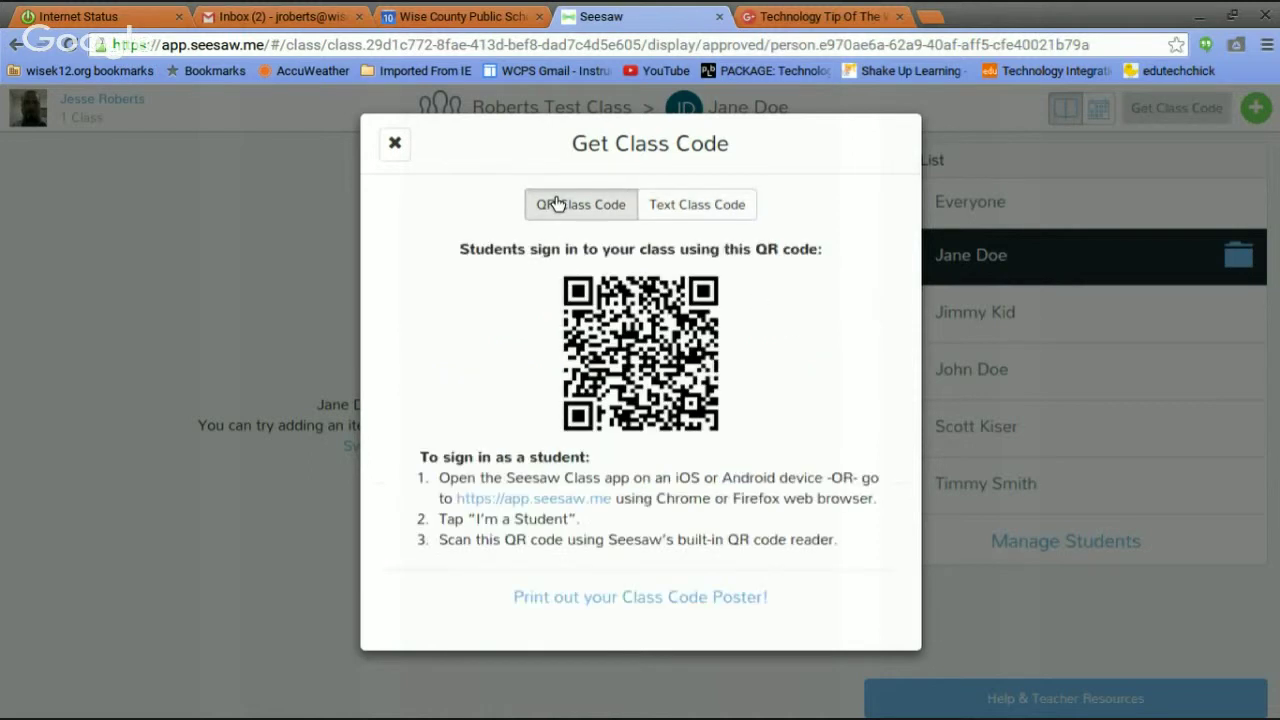
click(395, 143)
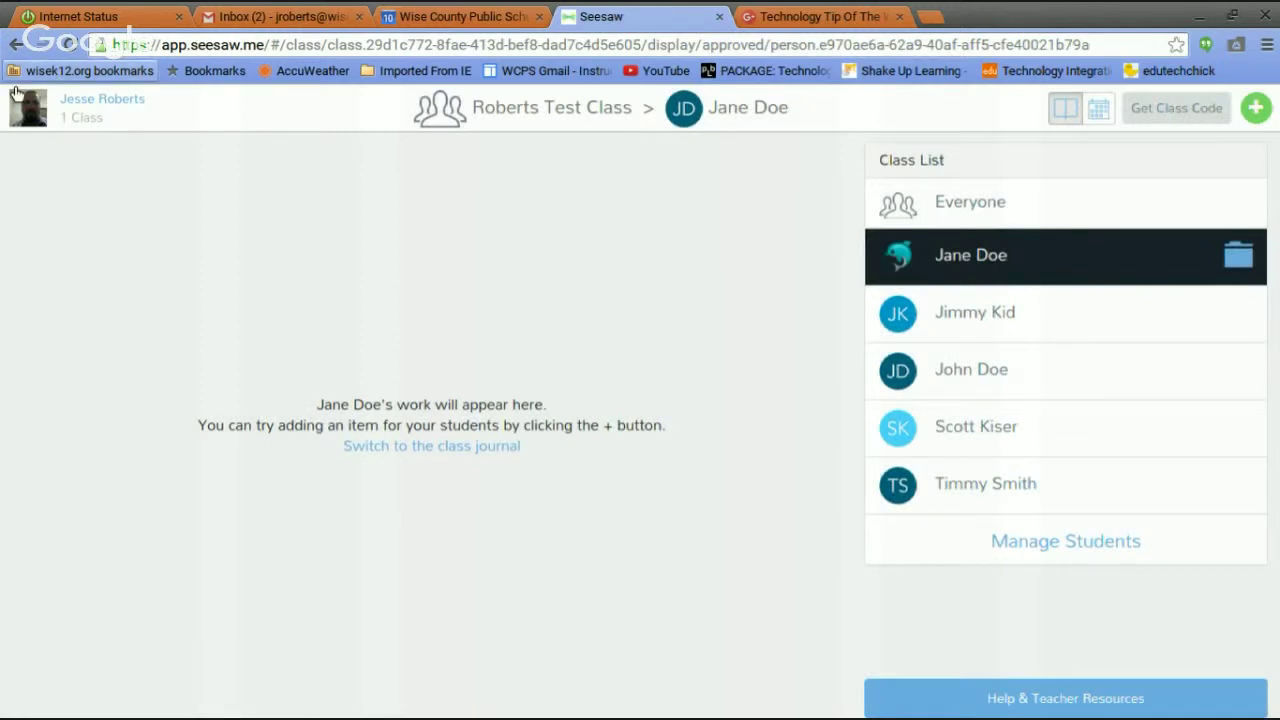
click(96, 107)
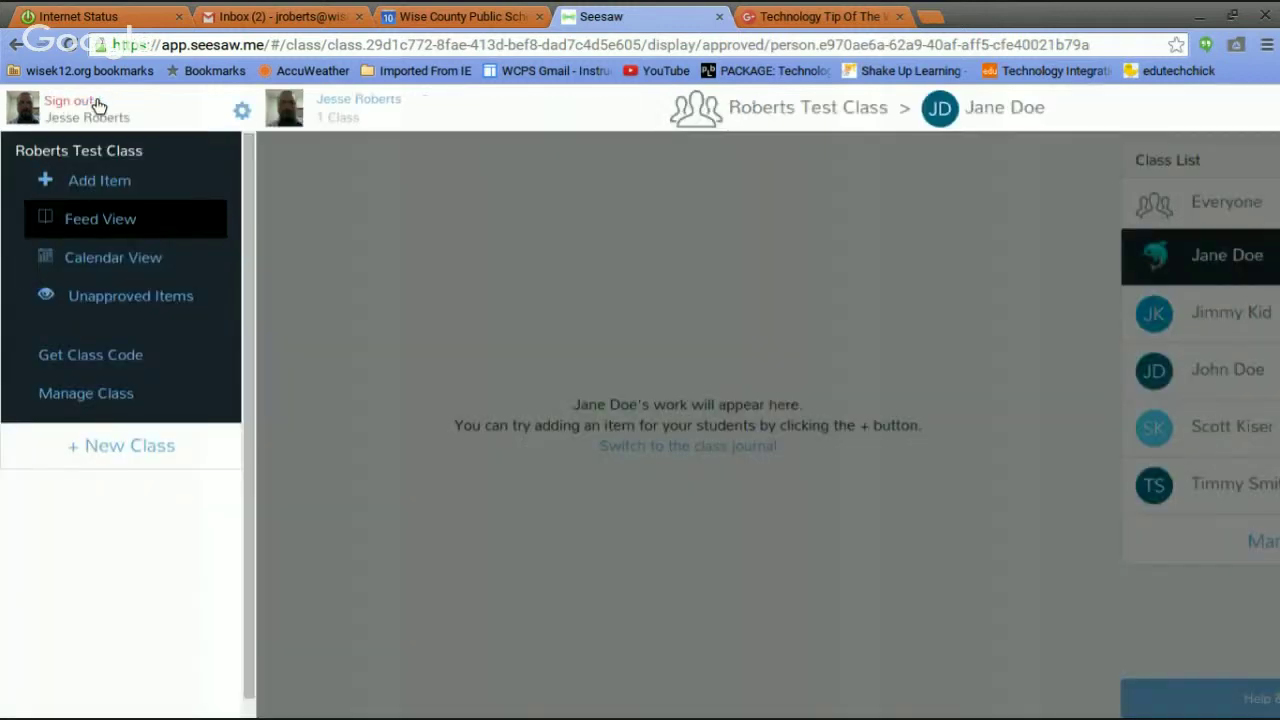
Sign out of the teacher account and sign back in as a student using the class QR code.
click(72, 102)
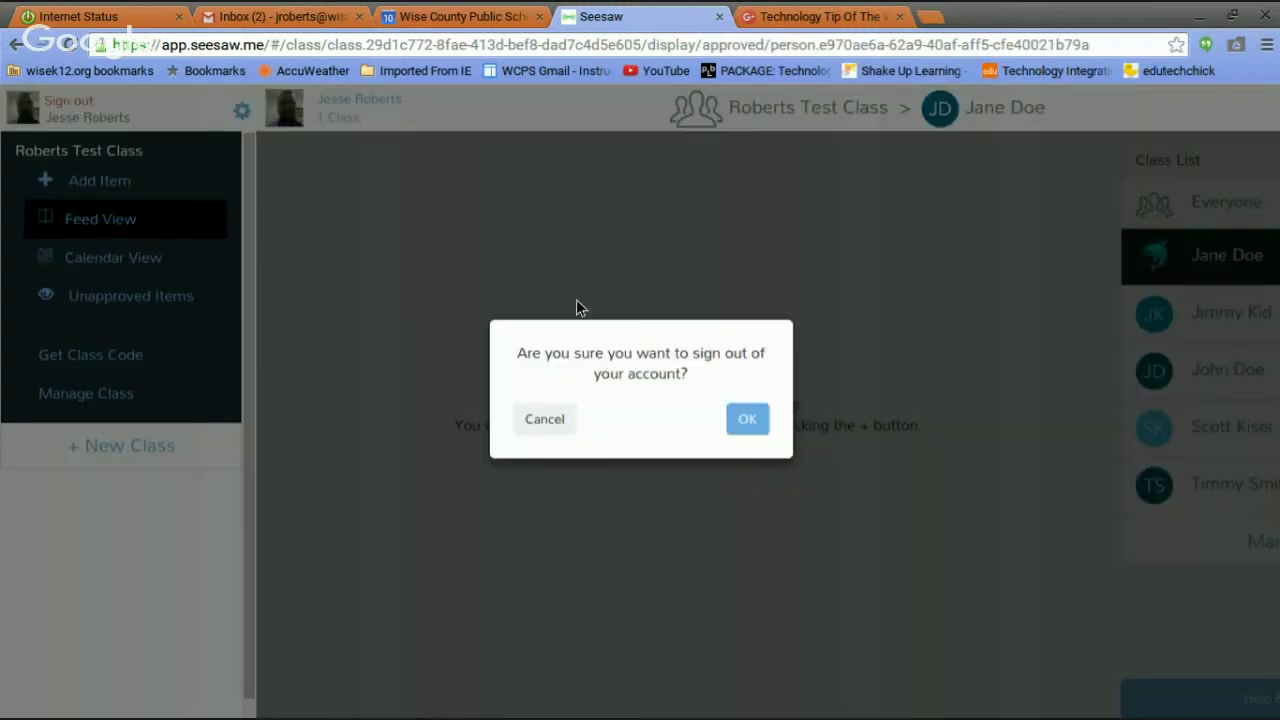
click(746, 416)
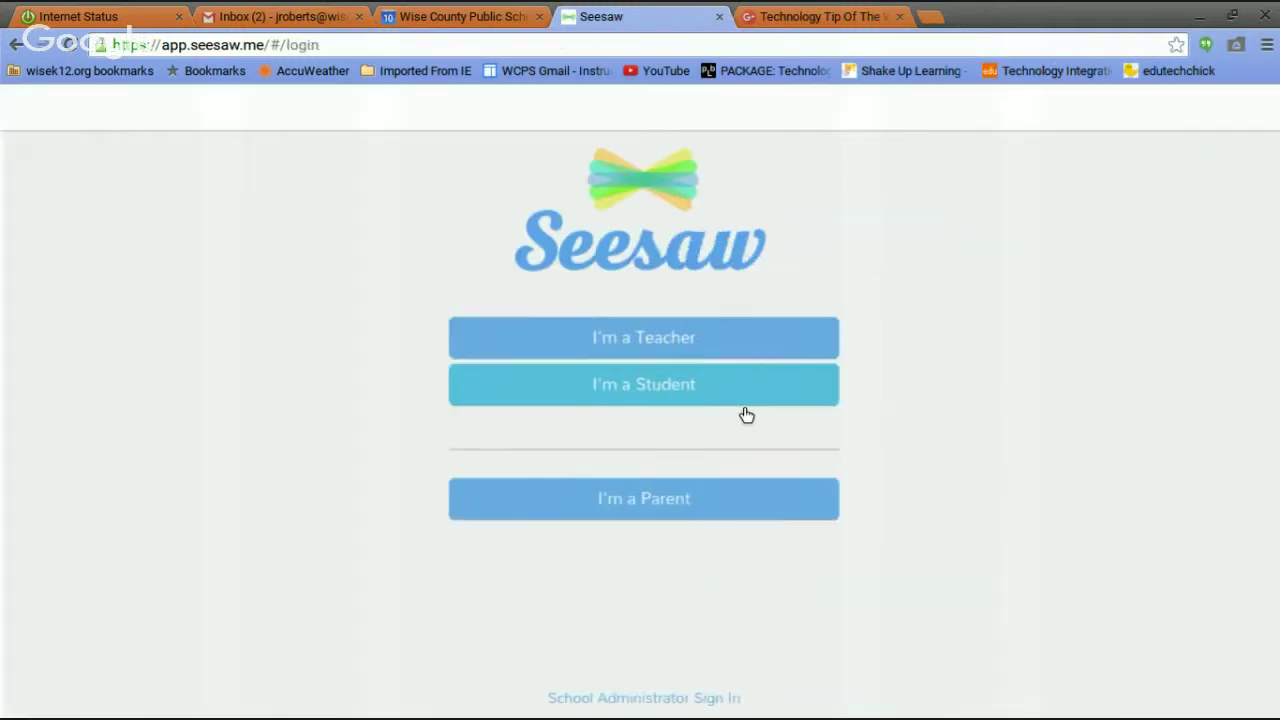
click(630, 396)
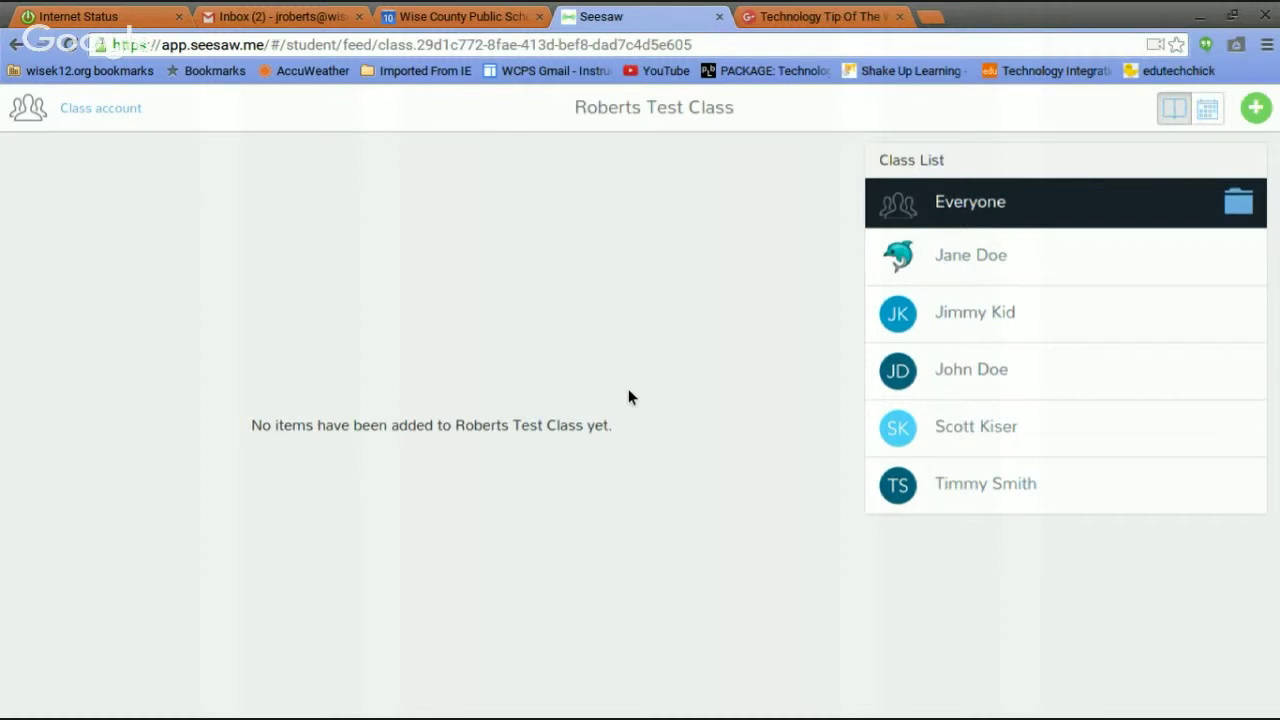
Open the student's journal, start a new item, then back out of Upload File without choosing a file.
click(977, 432)
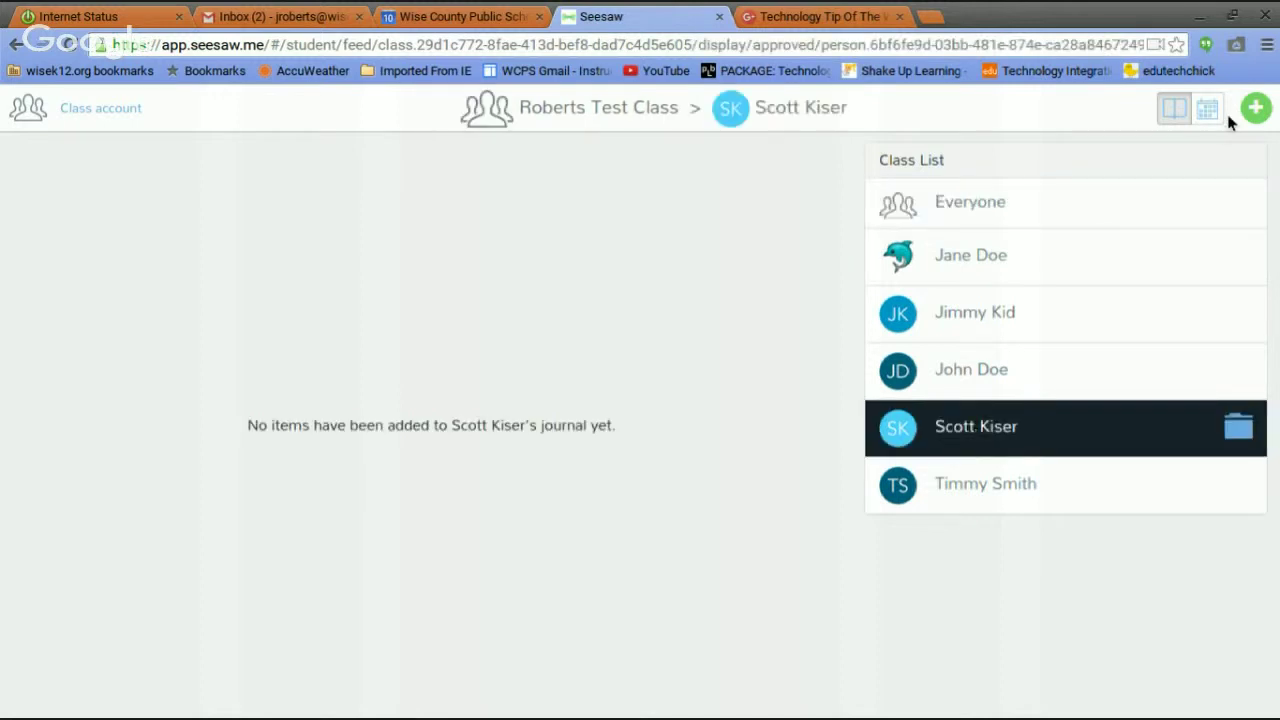
click(1256, 108)
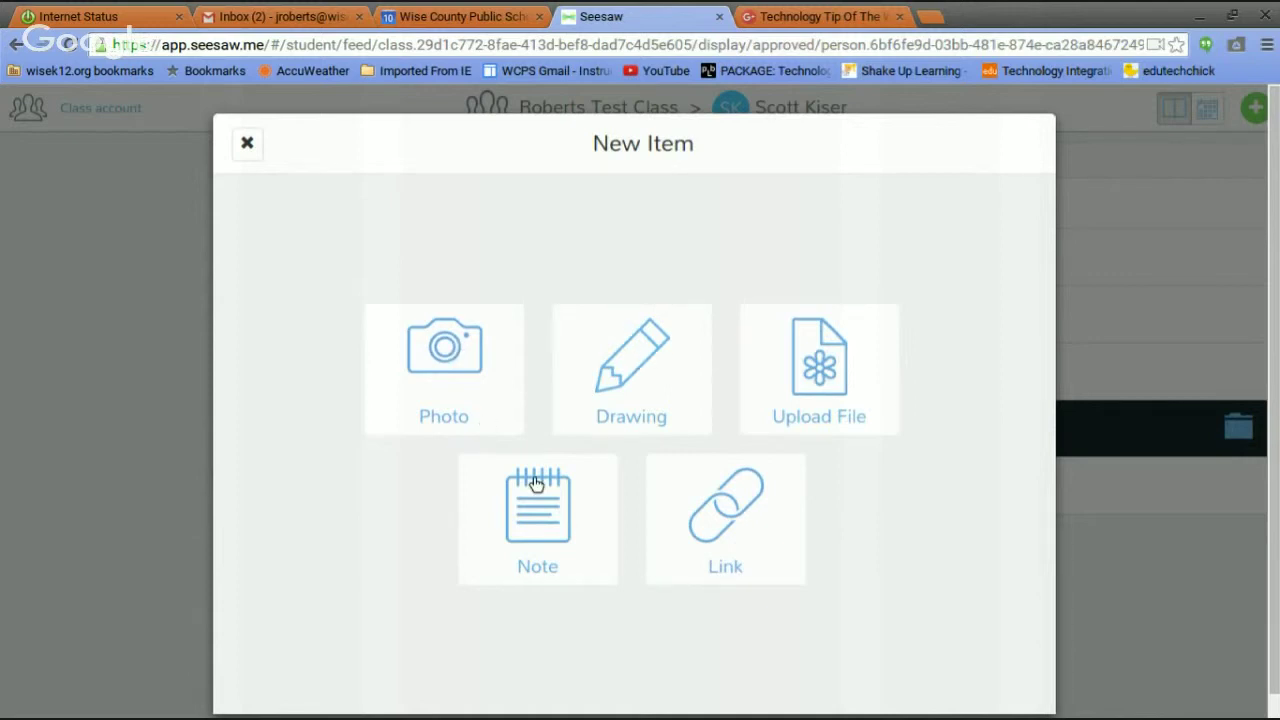
click(811, 378)
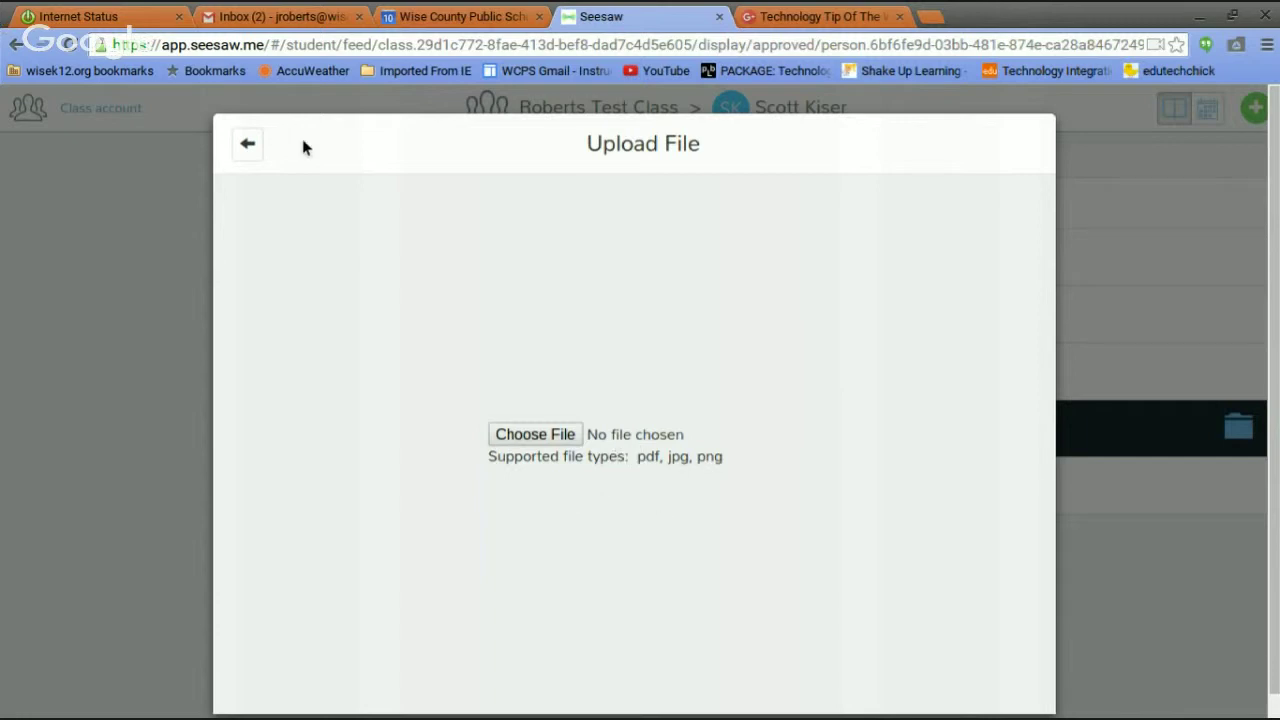
click(247, 148)
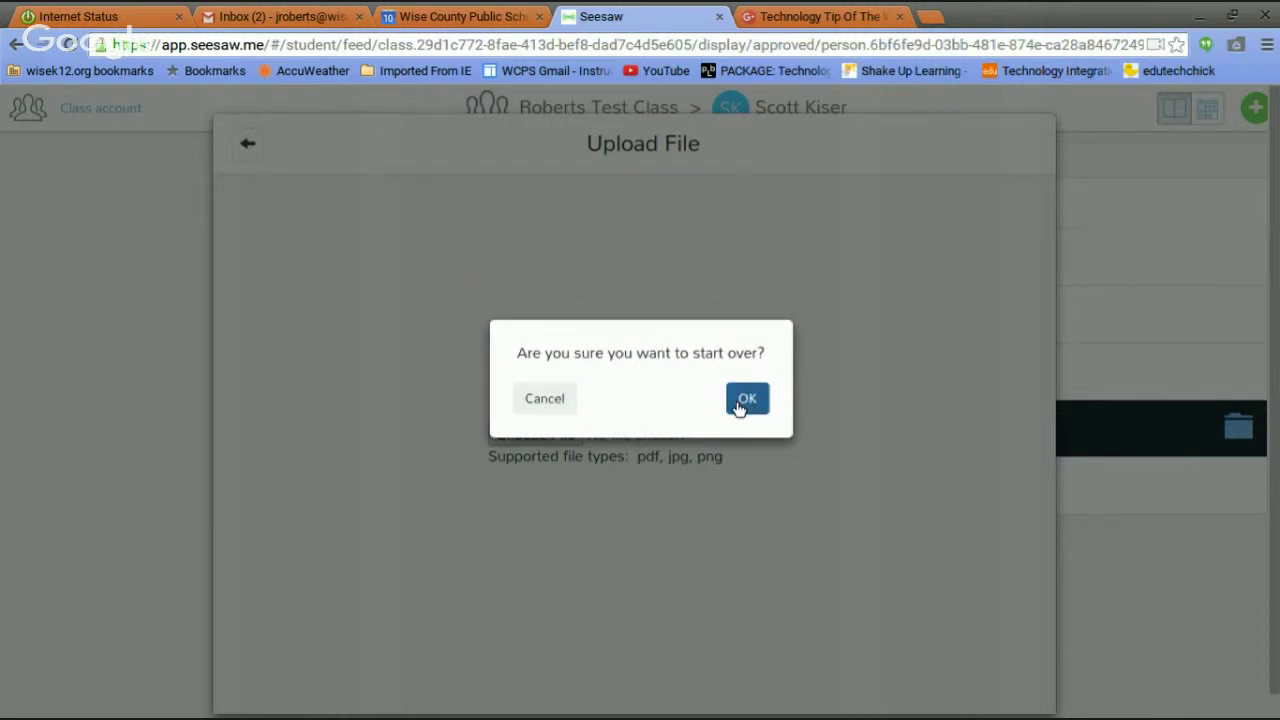
Start over with Photo and capture a webcam shot of the Congratulations free pass flyer.
click(748, 401)
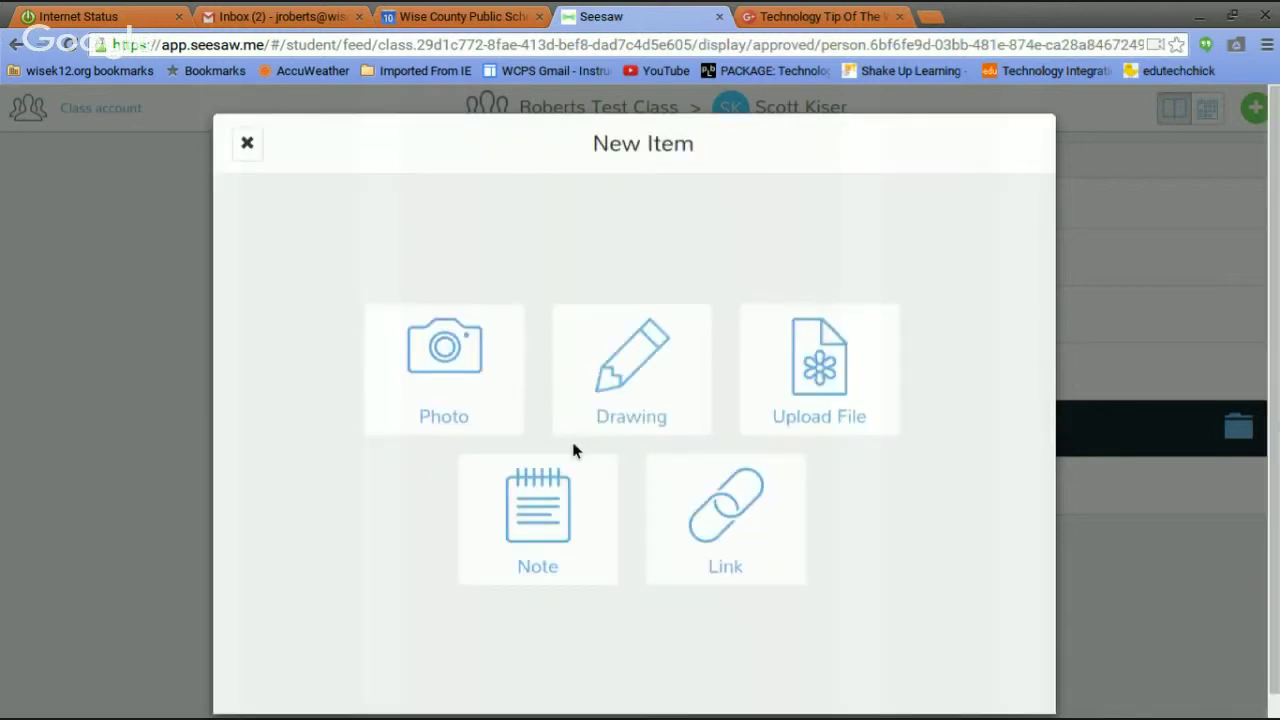
click(445, 362)
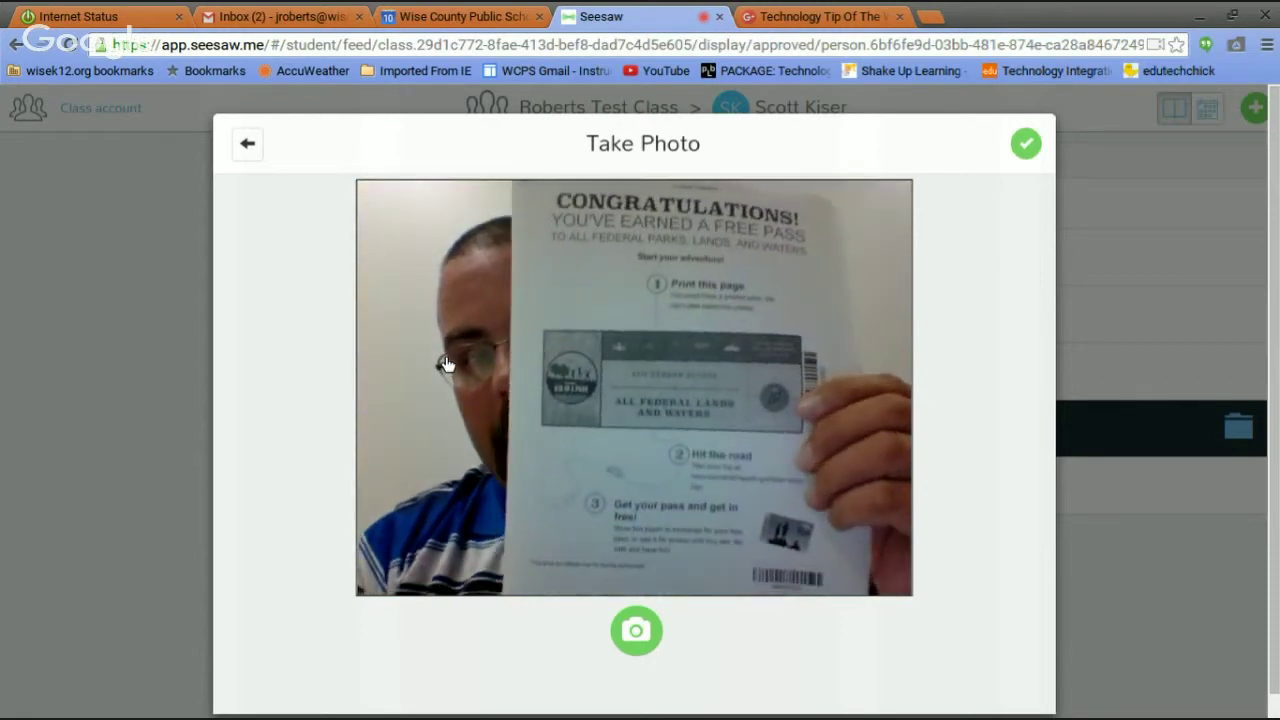
click(640, 630)
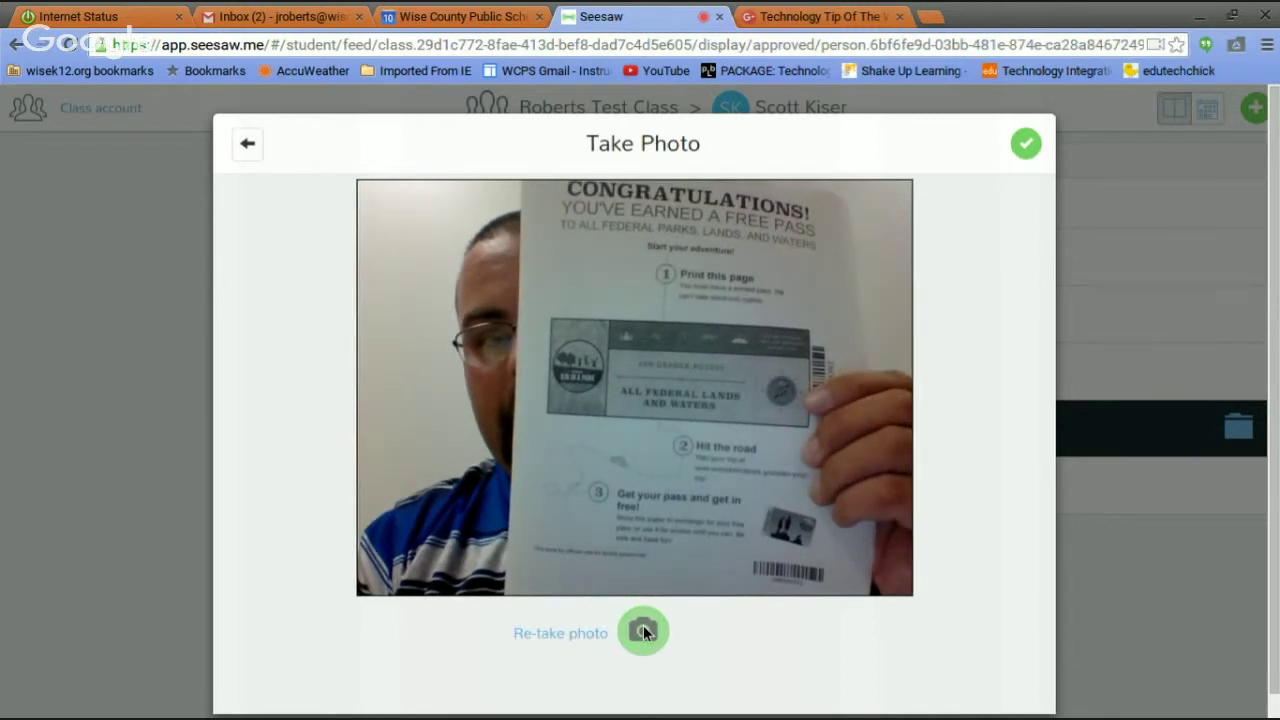
click(1027, 146)
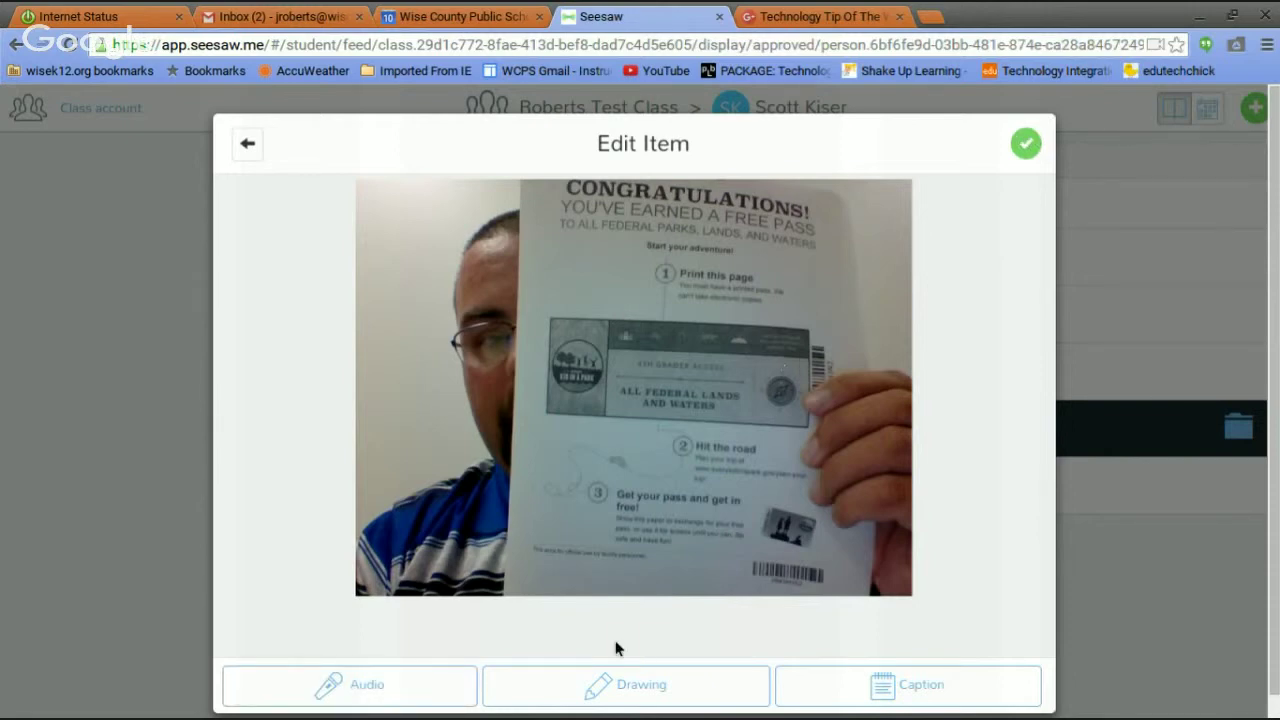
Hand-draw 'Hi' on the flyer photo and keep the drawing.
click(606, 688)
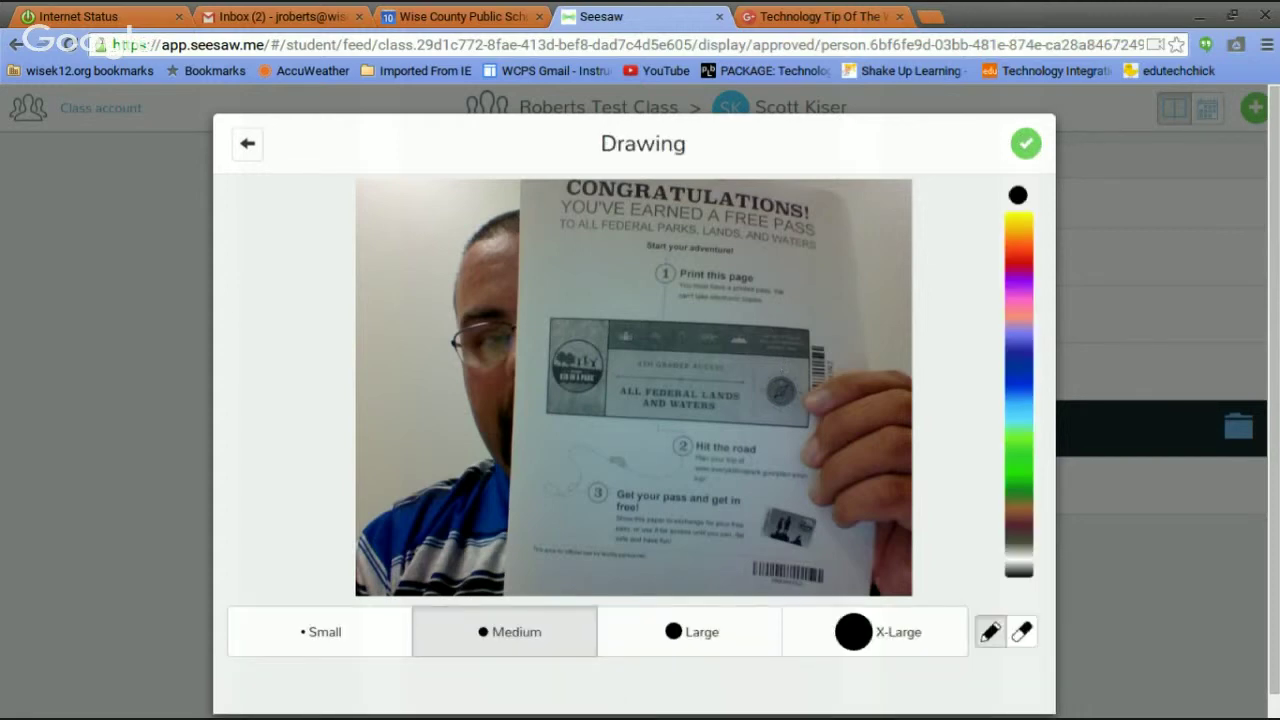
drag(368, 350, 405, 425)
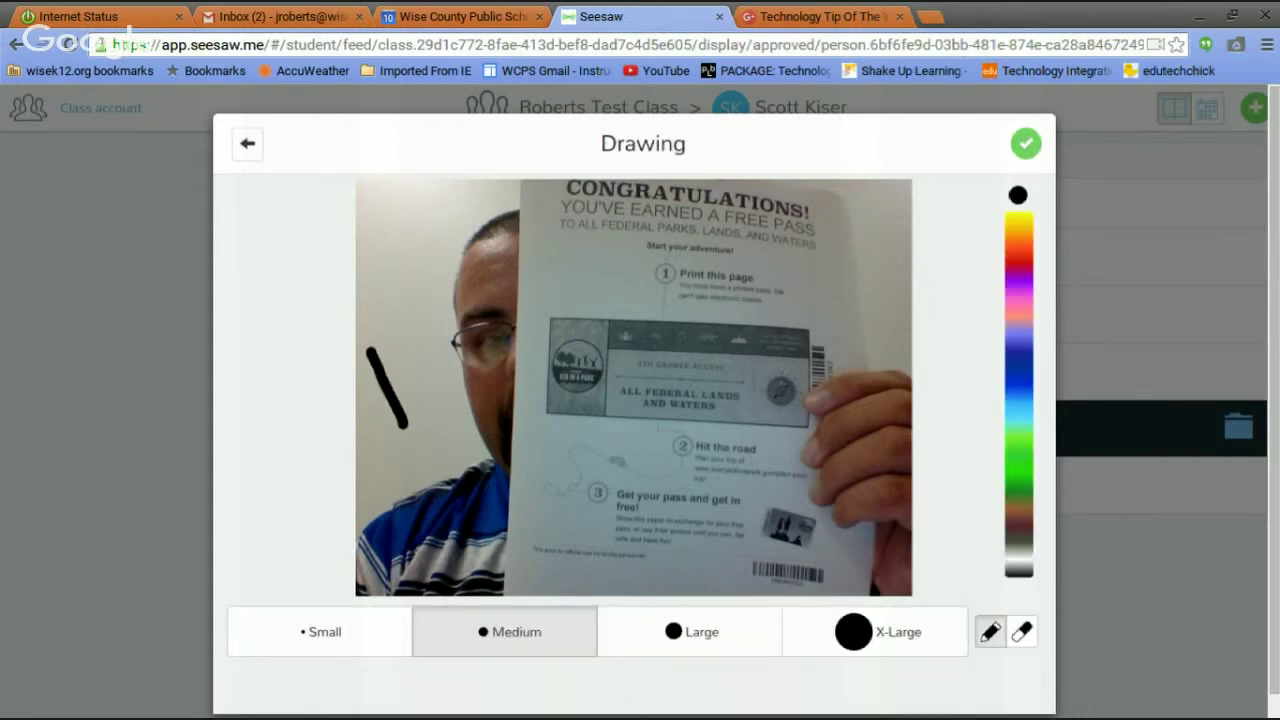
mouse_move(392, 336)
mouse_down()
mouse_move(430, 396)
mouse_move(414, 367)
mouse_move(444, 358)
mouse_move(431, 384)
mouse_up()
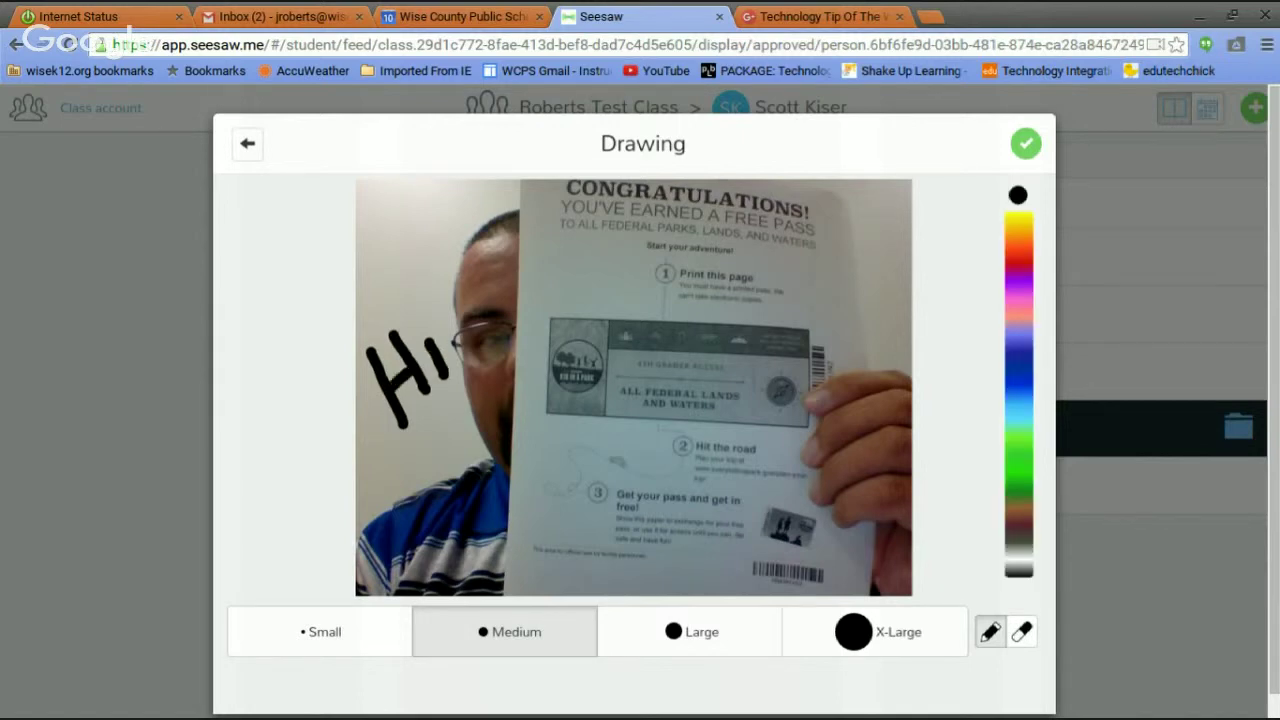
click(420, 325)
click(1025, 143)
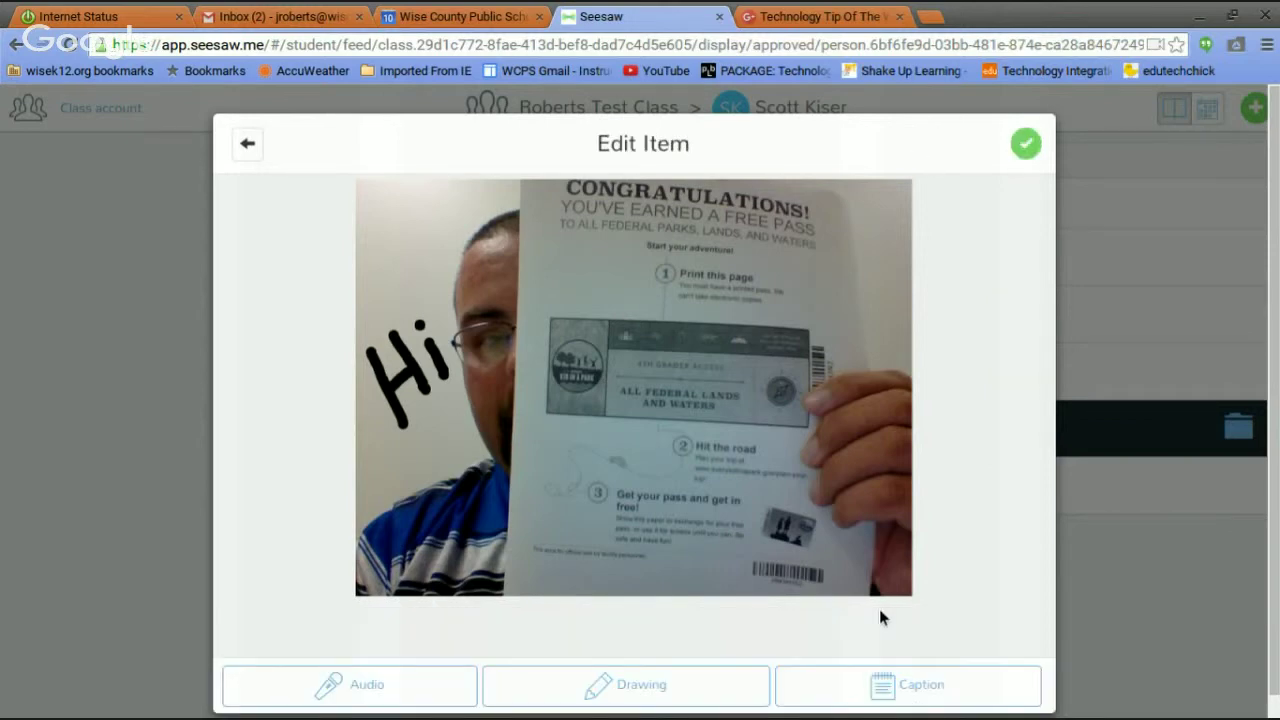
Give the photo the caption 'Sept something'.
click(878, 686)
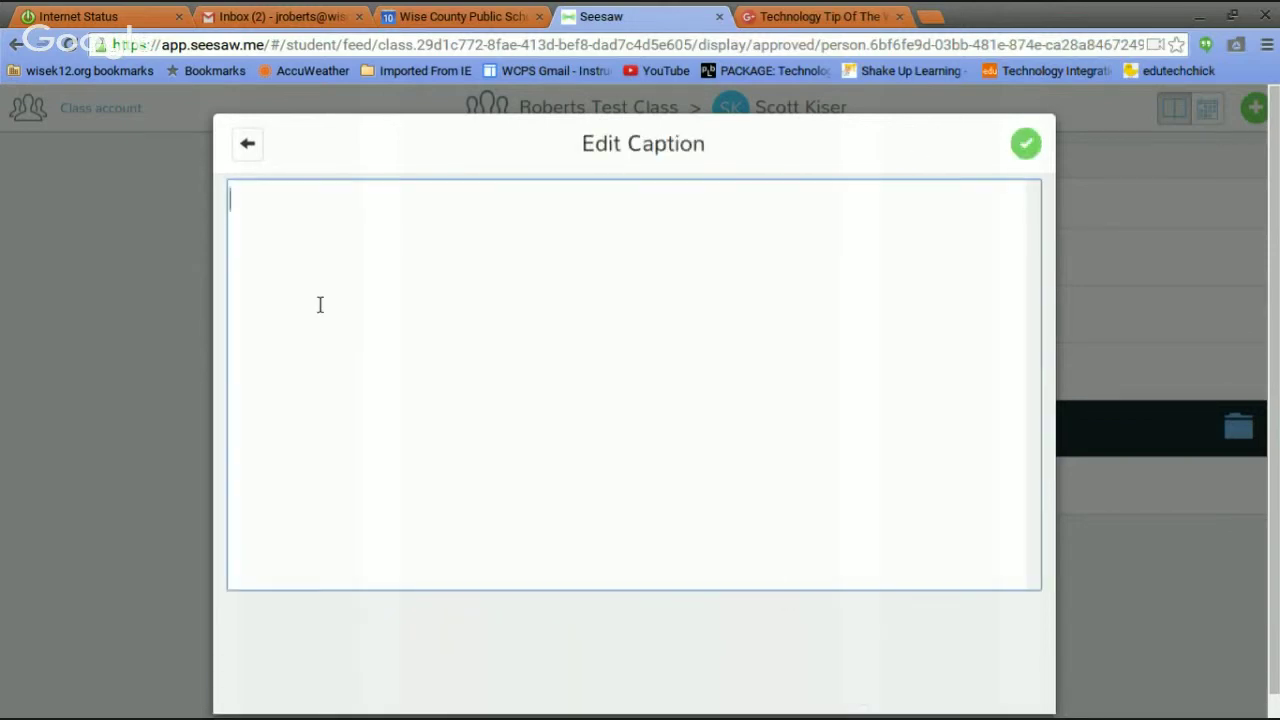
text(Sept something)
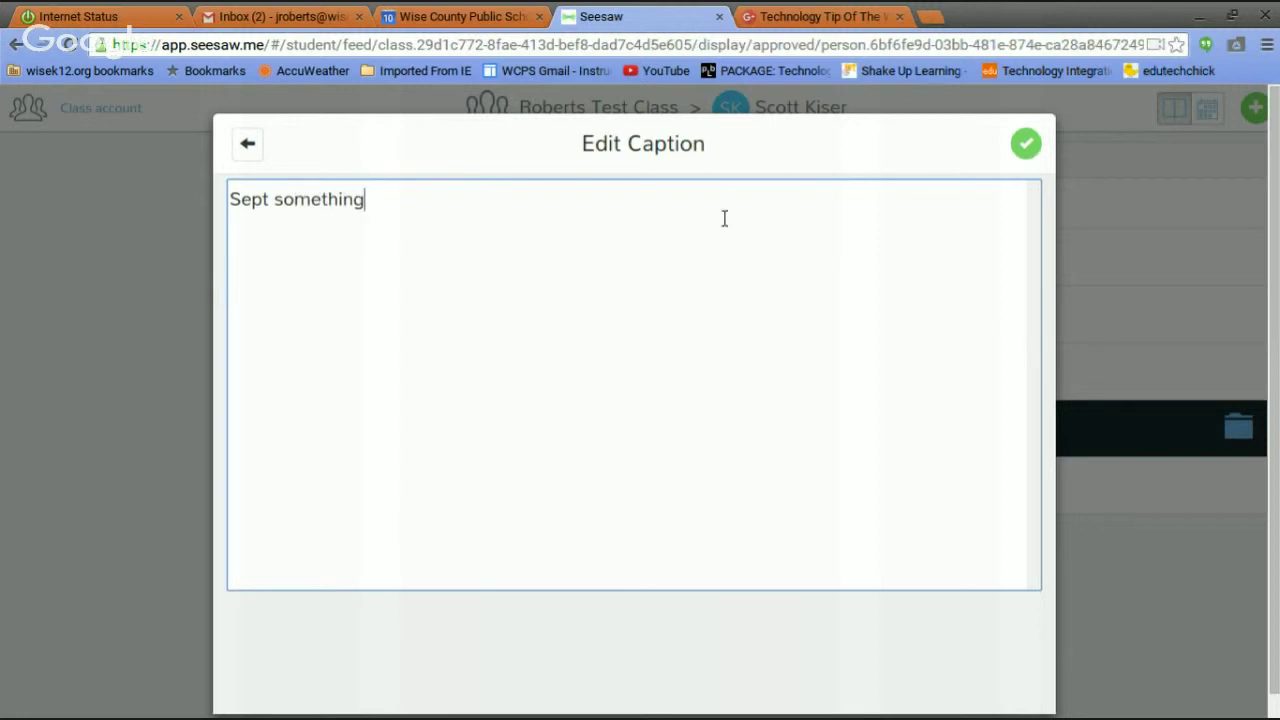
click(1028, 144)
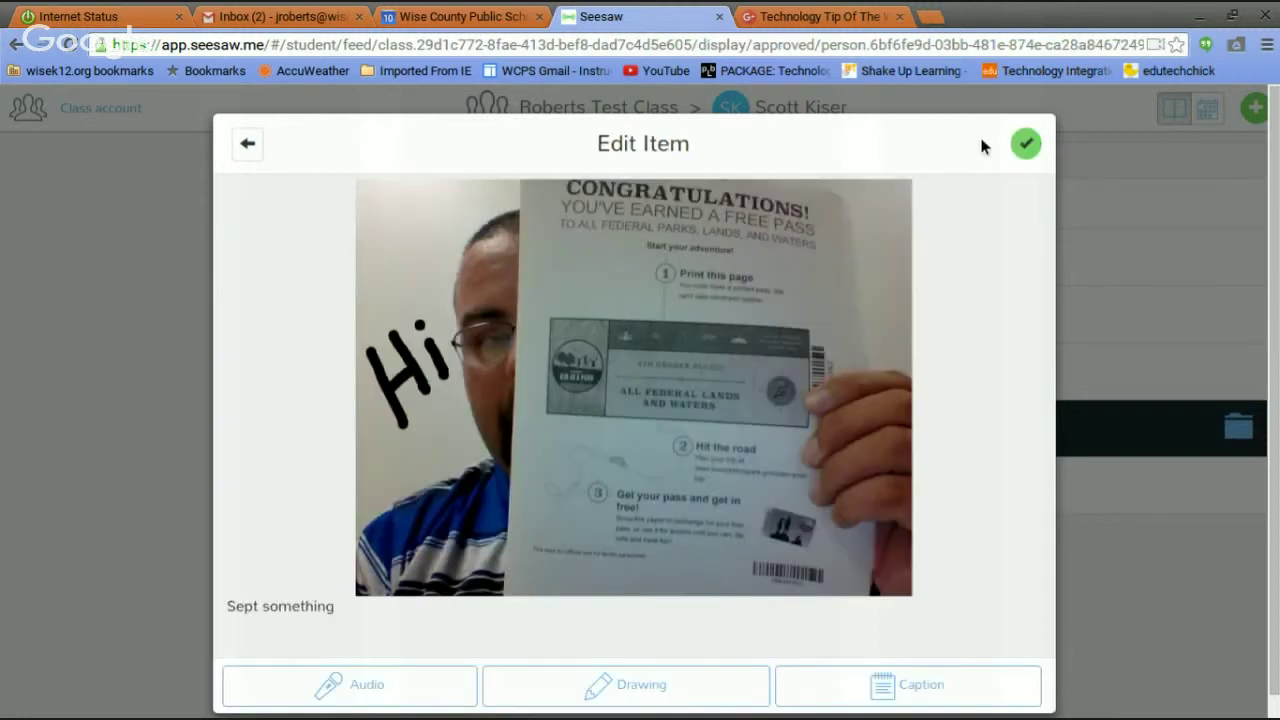
Record a 0:05 audio note on the photo after dismissing the microphone warning.
click(368, 690)
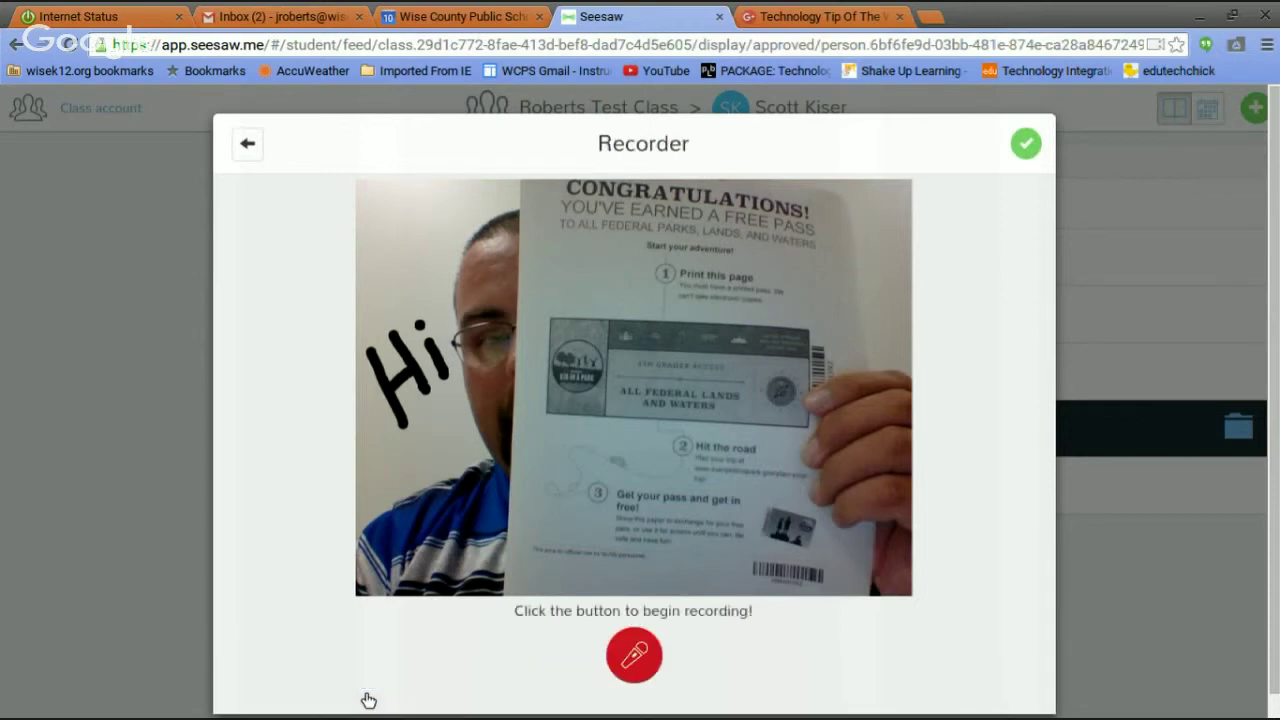
click(633, 655)
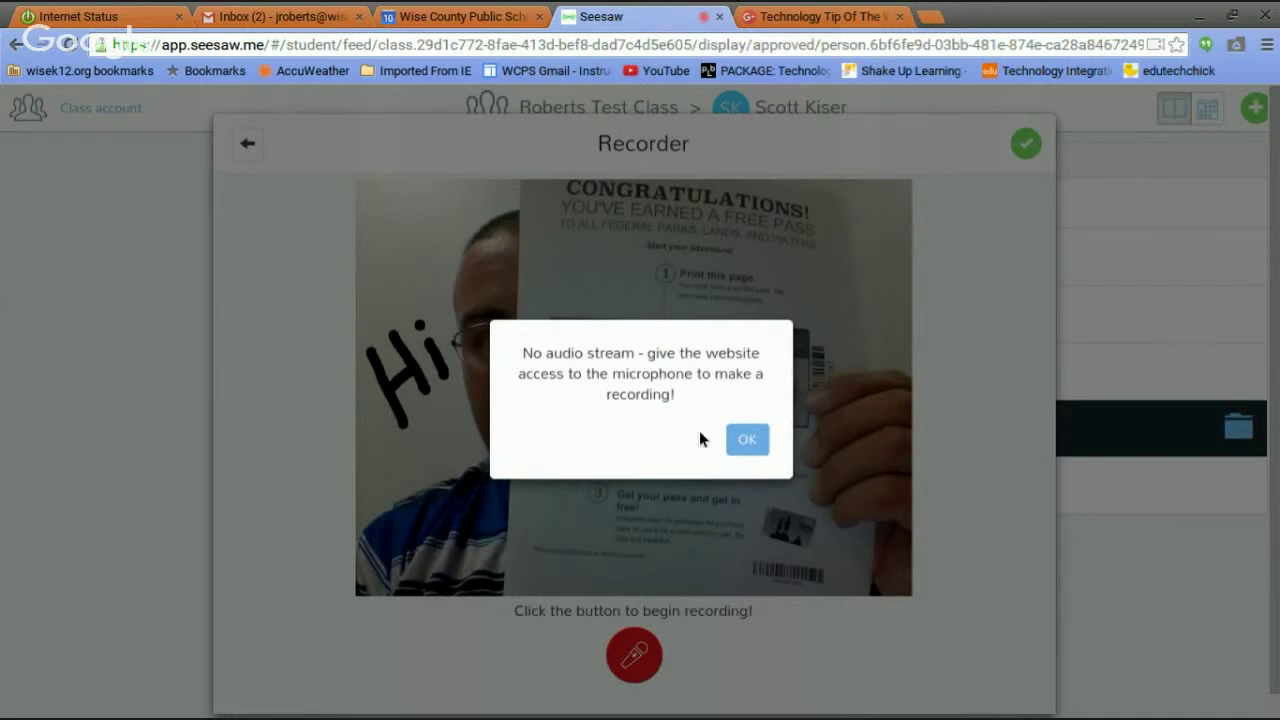
click(750, 442)
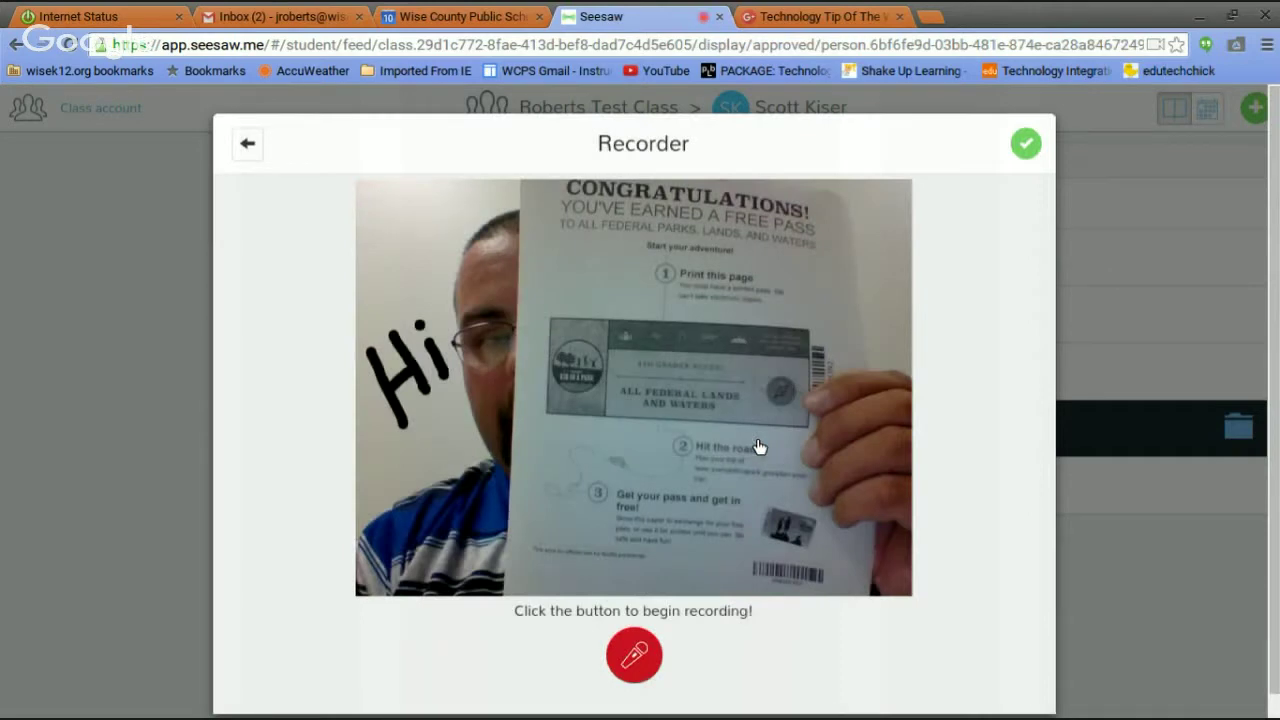
click(645, 668)
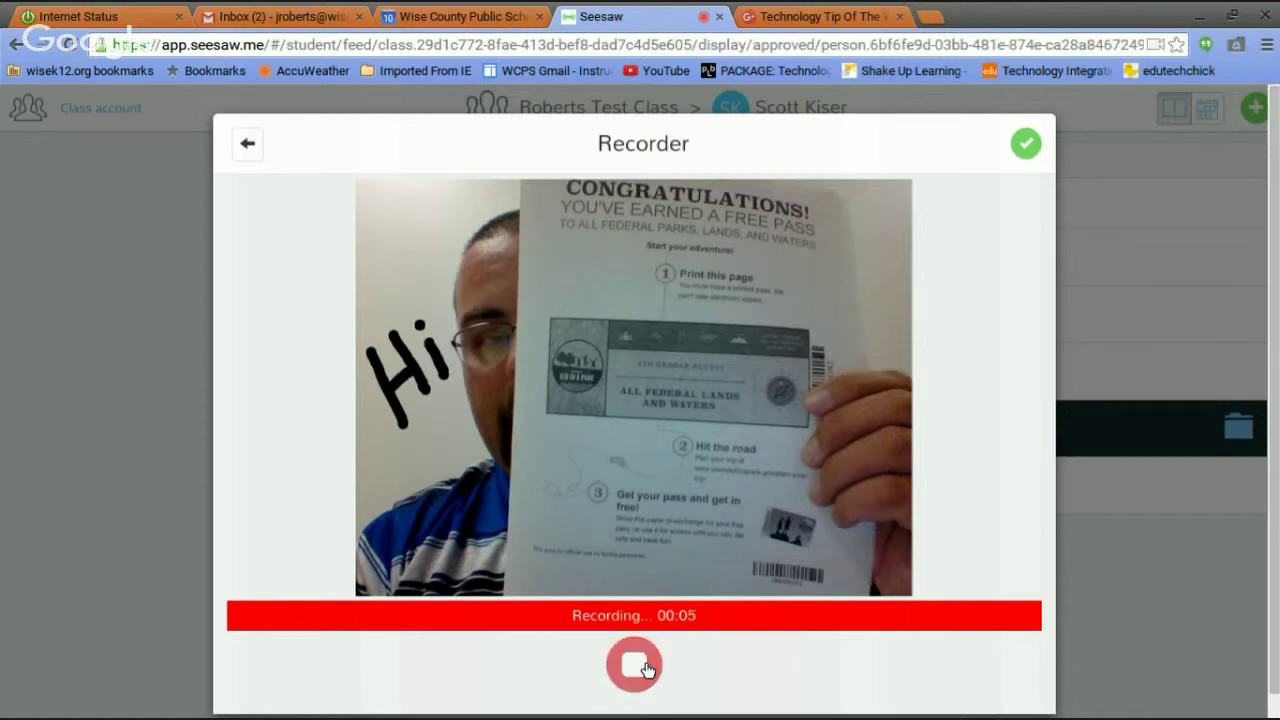
click(636, 665)
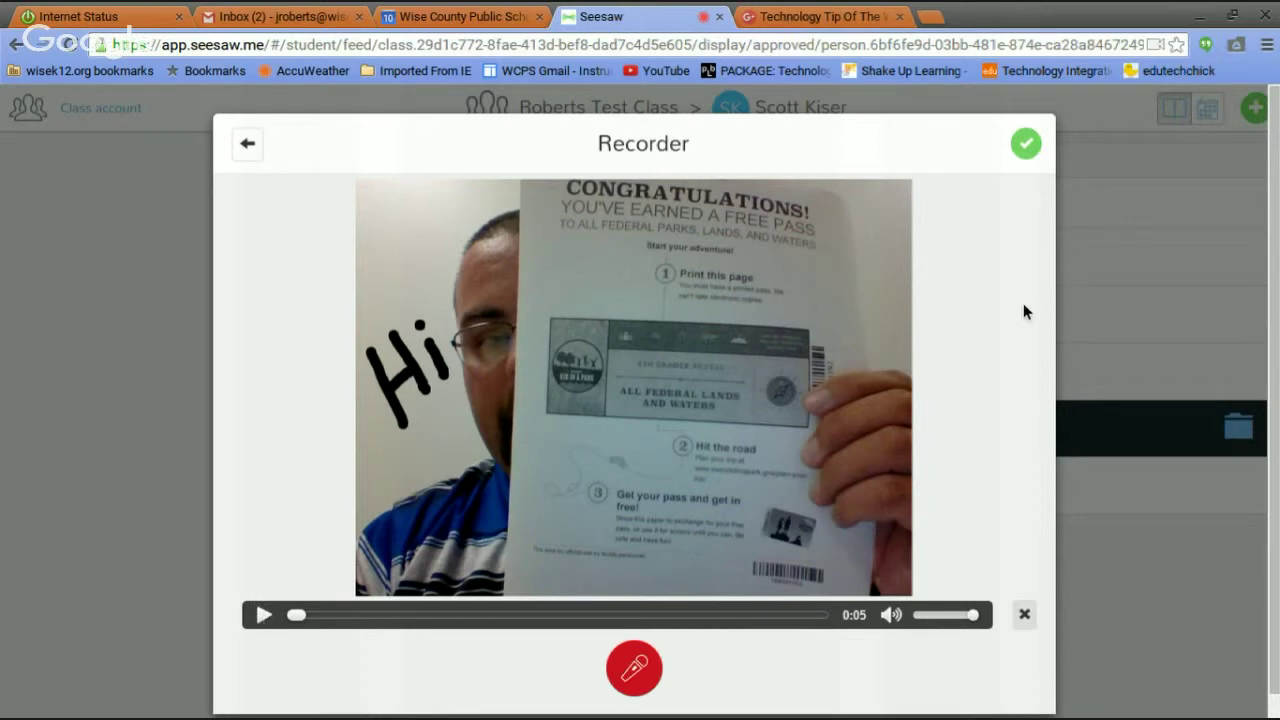
click(1026, 146)
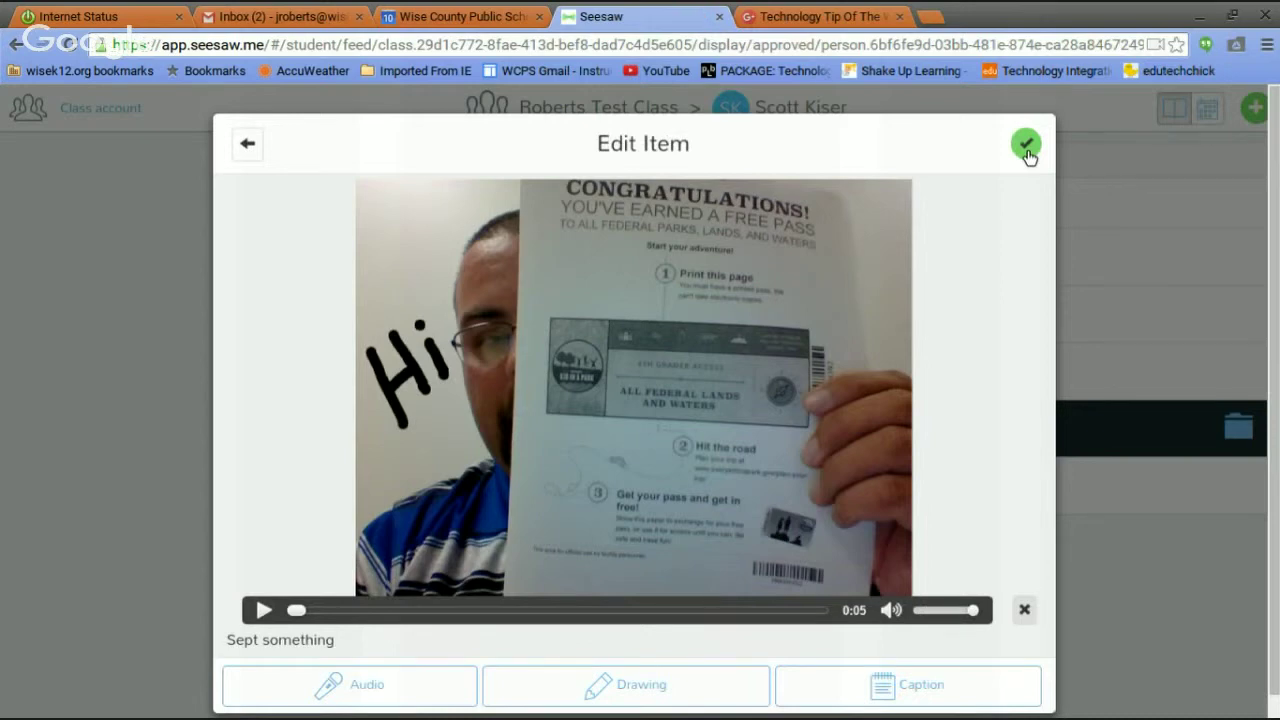
Assign the flyer post to the fourth listed student and upload it for approval.
click(1026, 146)
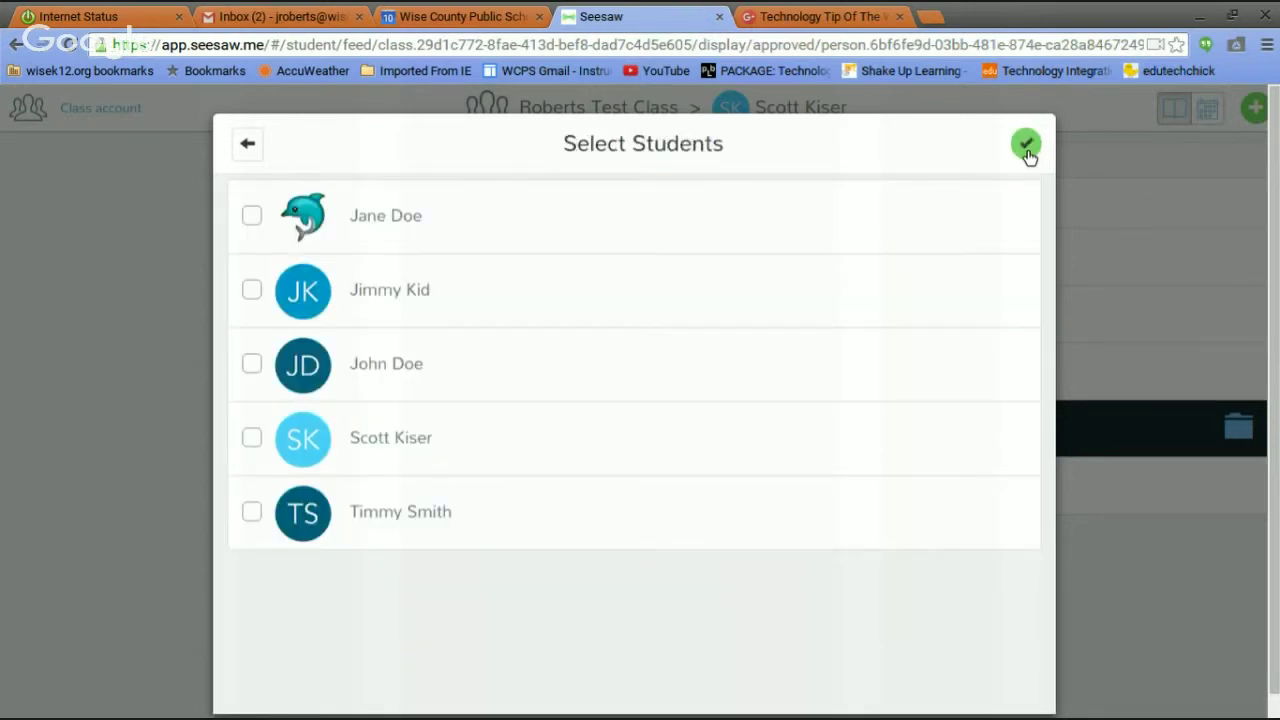
click(250, 146)
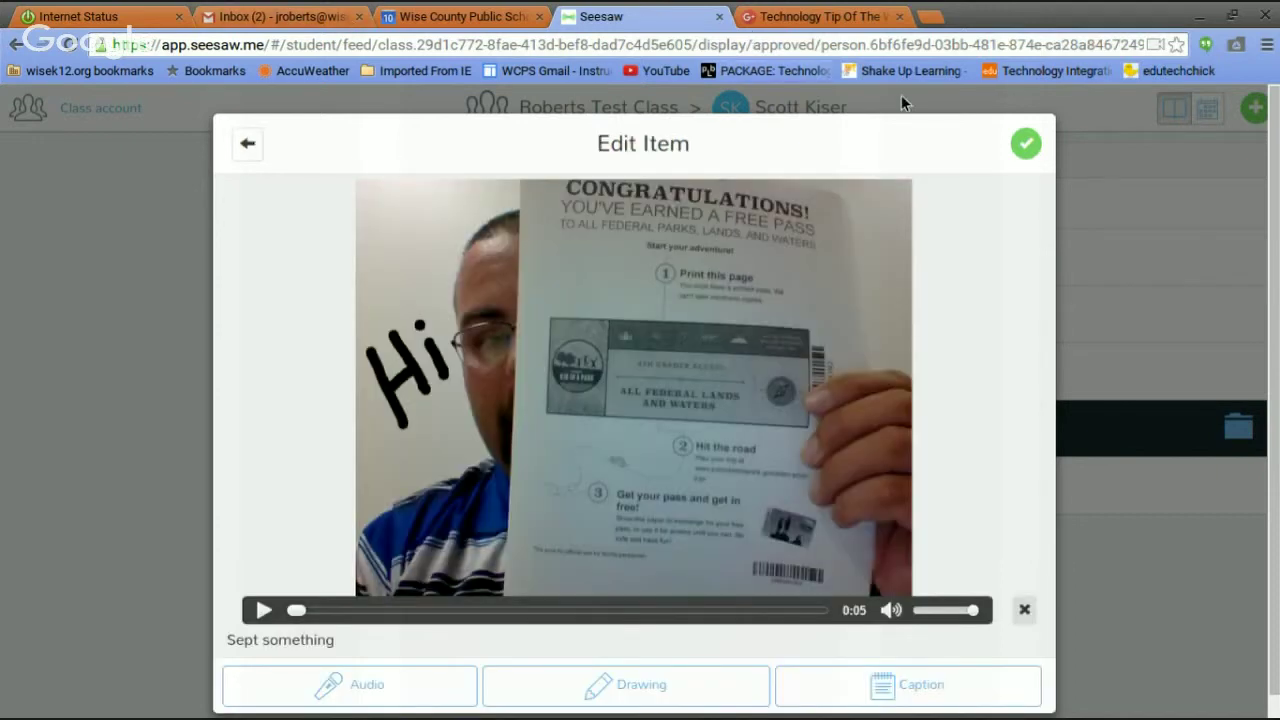
click(1024, 143)
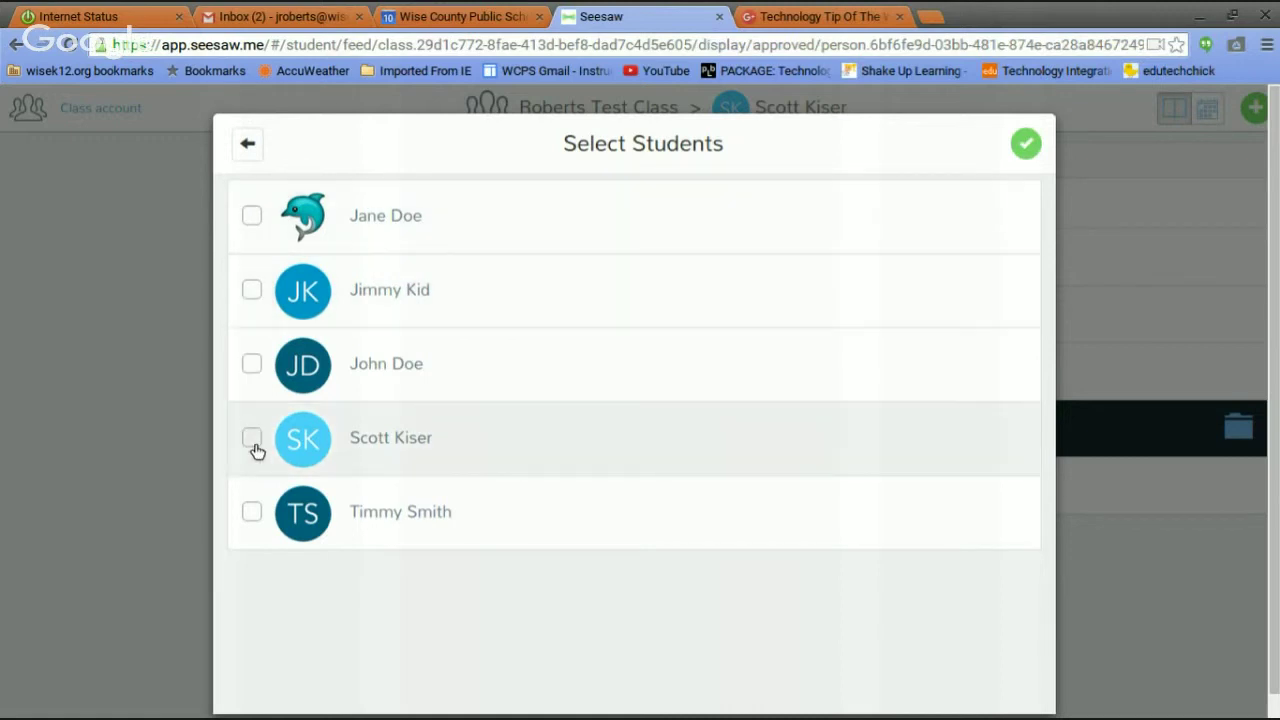
click(254, 446)
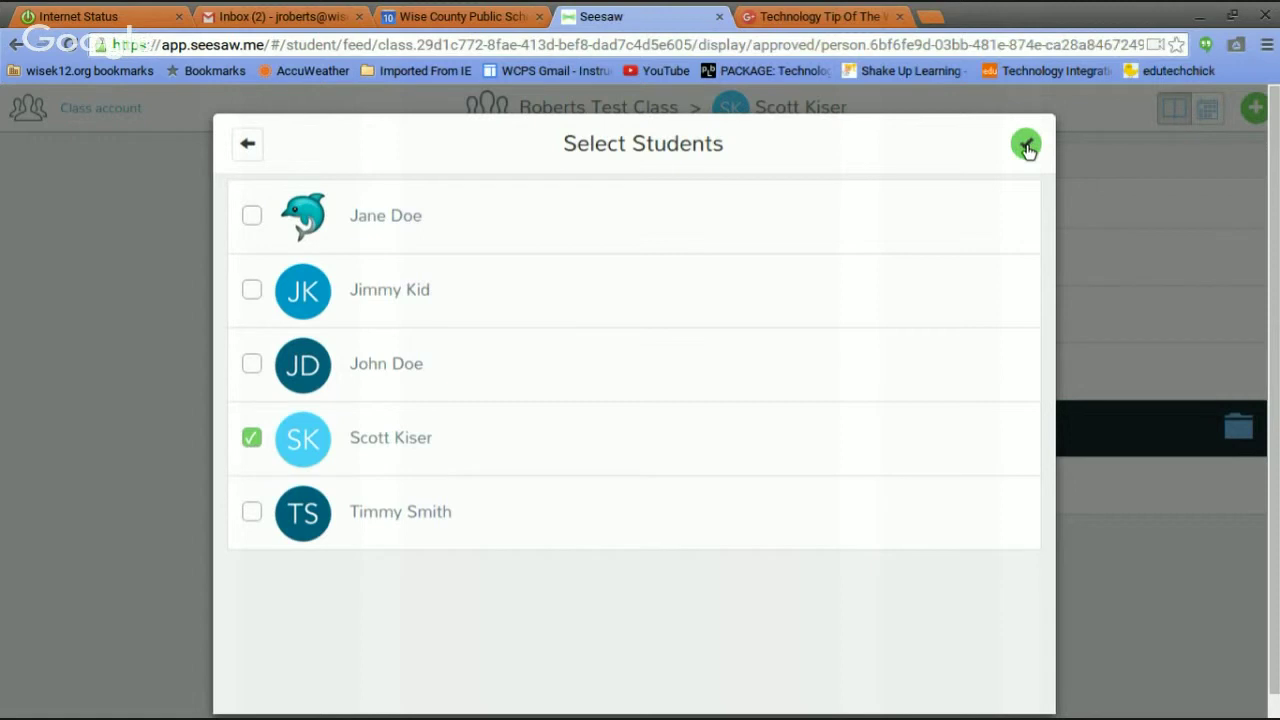
click(1026, 146)
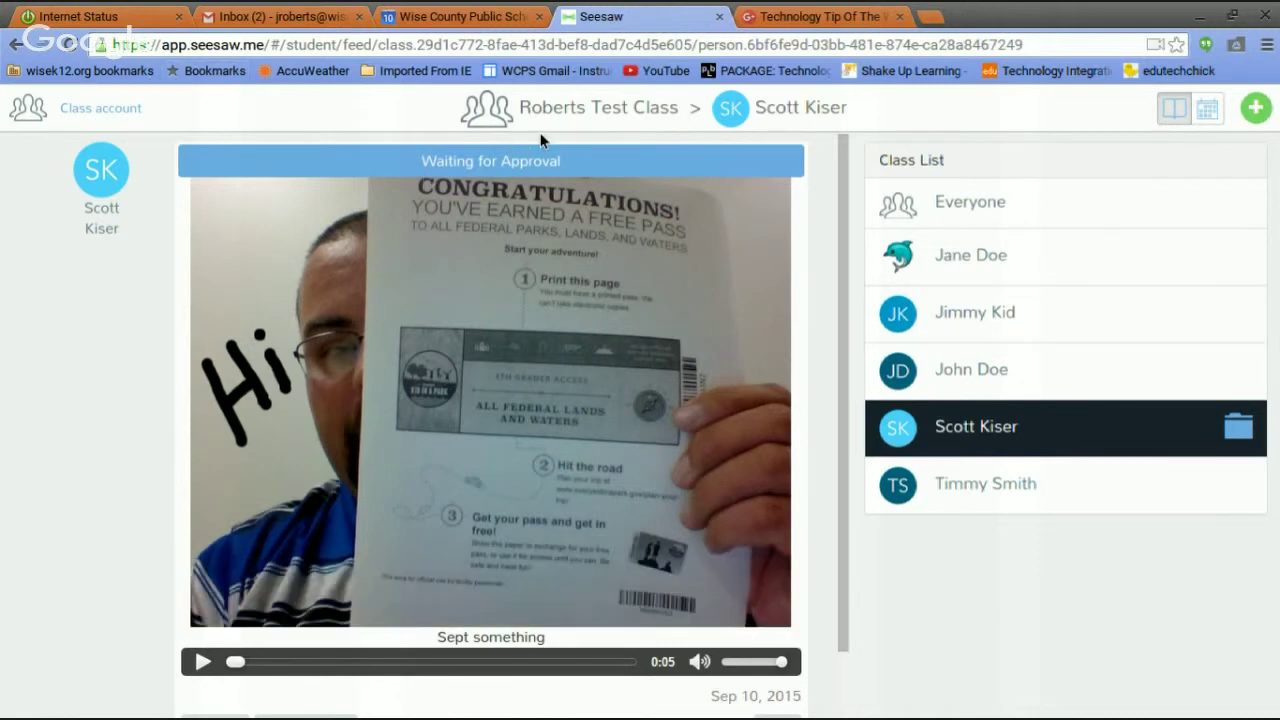
Sign out of the class account and sign in as the teacher with Google.
click(115, 117)
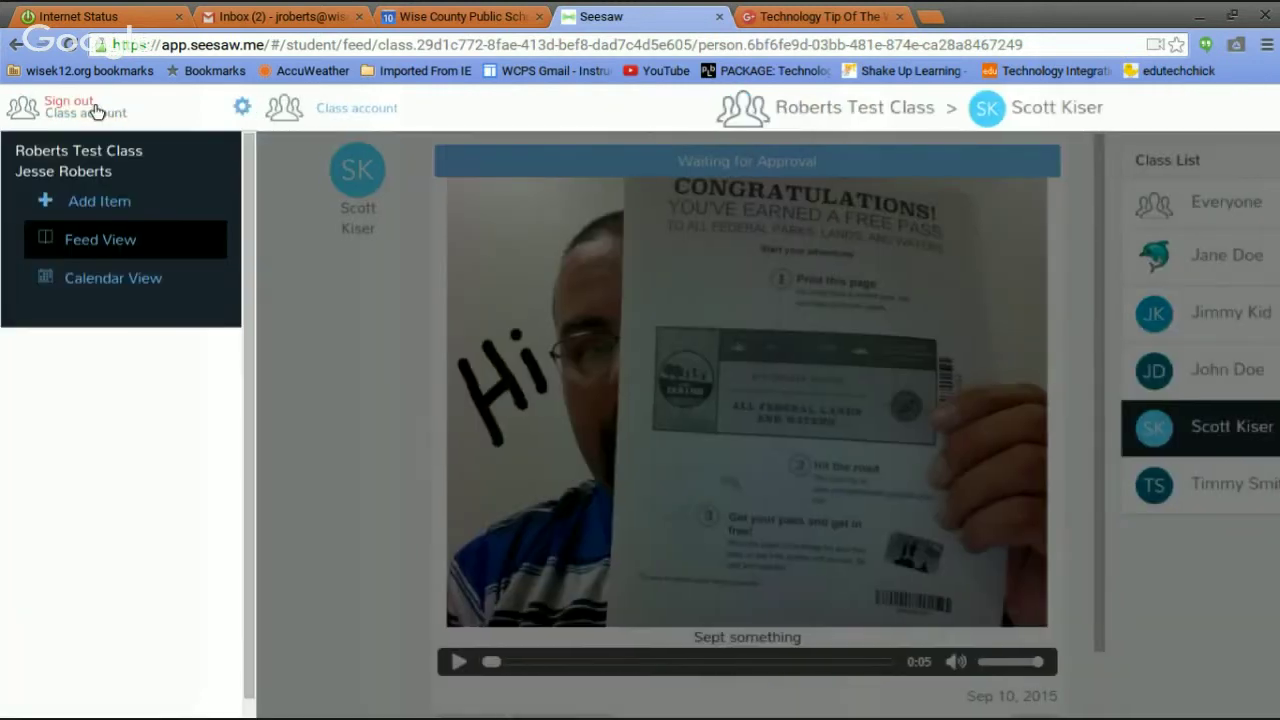
click(70, 102)
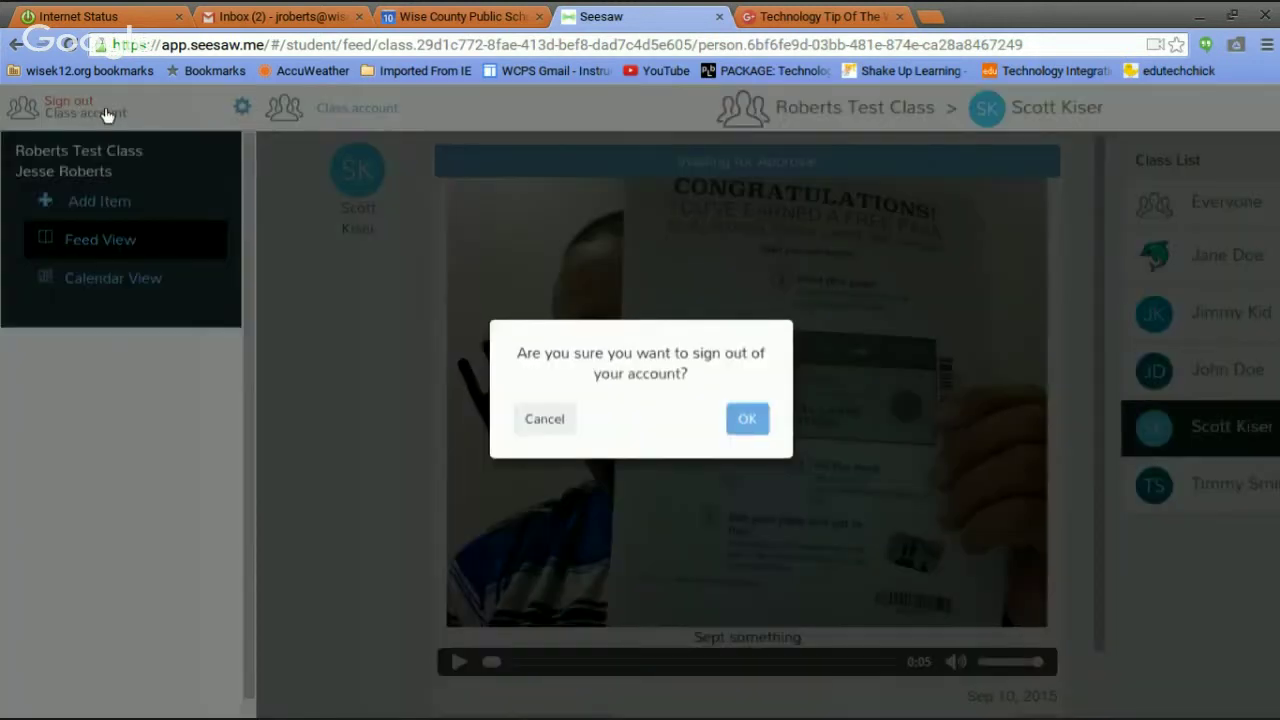
click(760, 430)
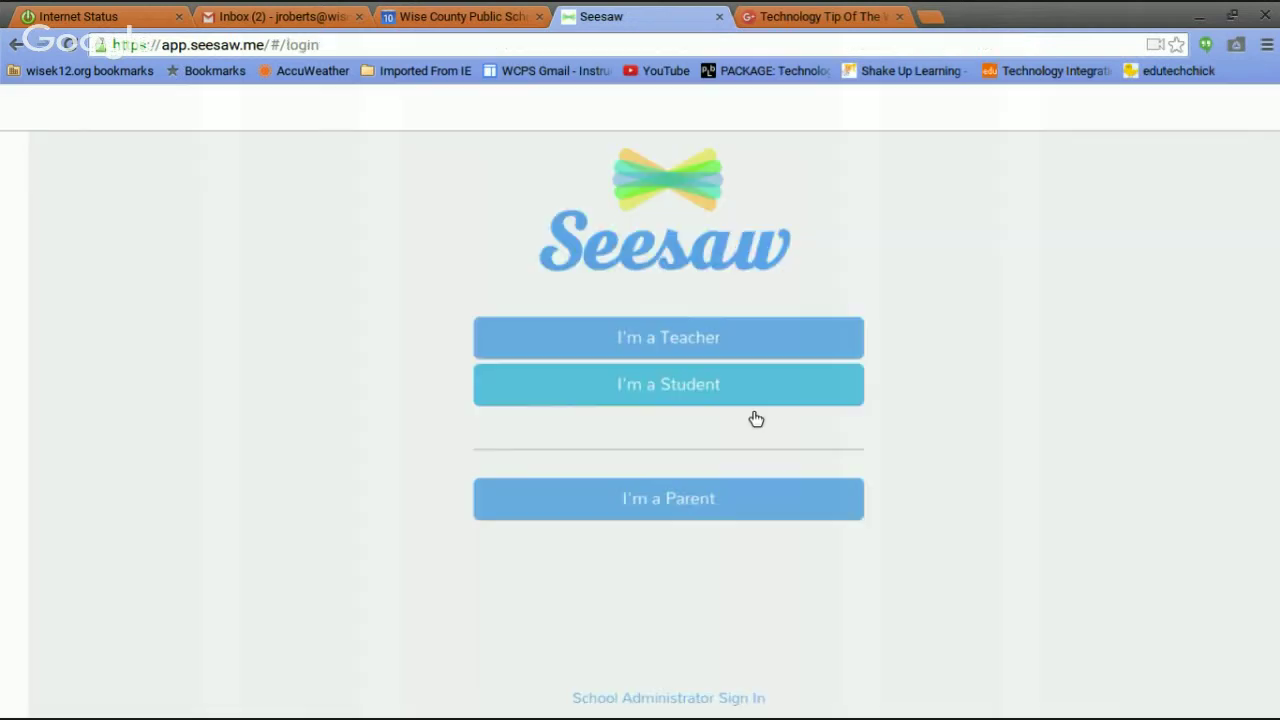
click(711, 338)
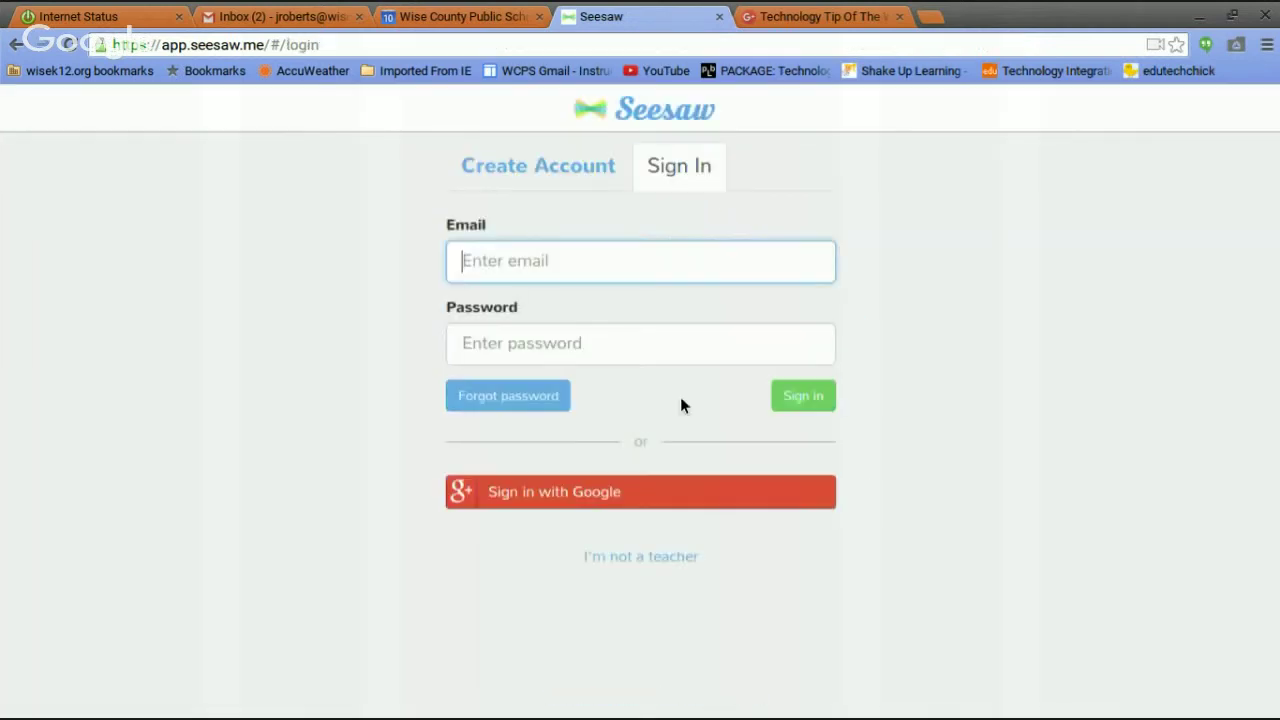
click(641, 494)
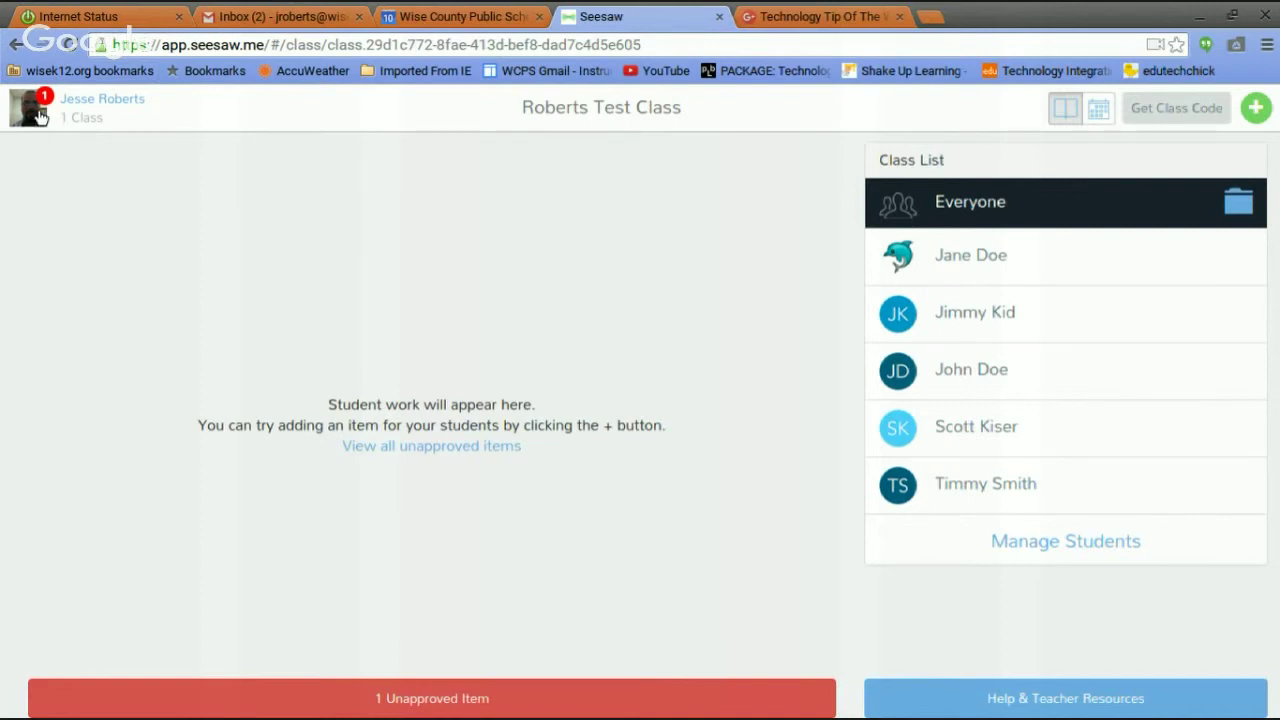
Approve the pending flyer post under Unapproved Items and check the student has none left.
click(40, 117)
click(186, 302)
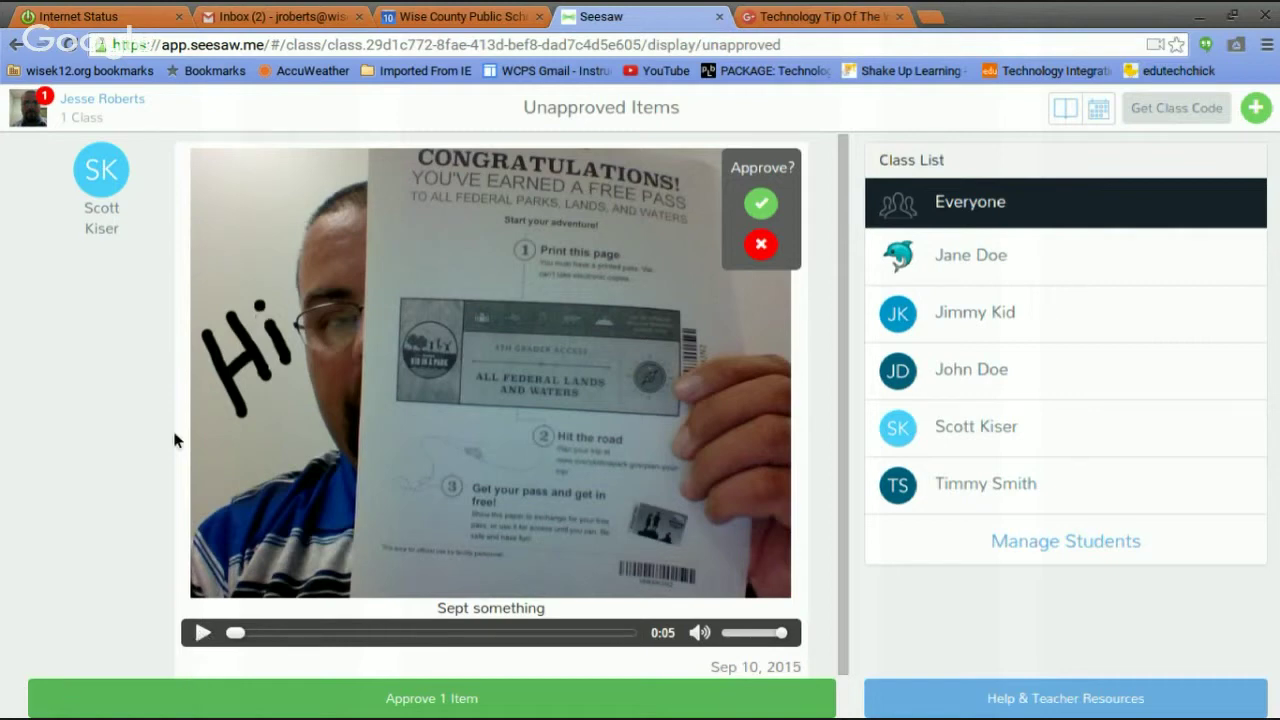
click(762, 204)
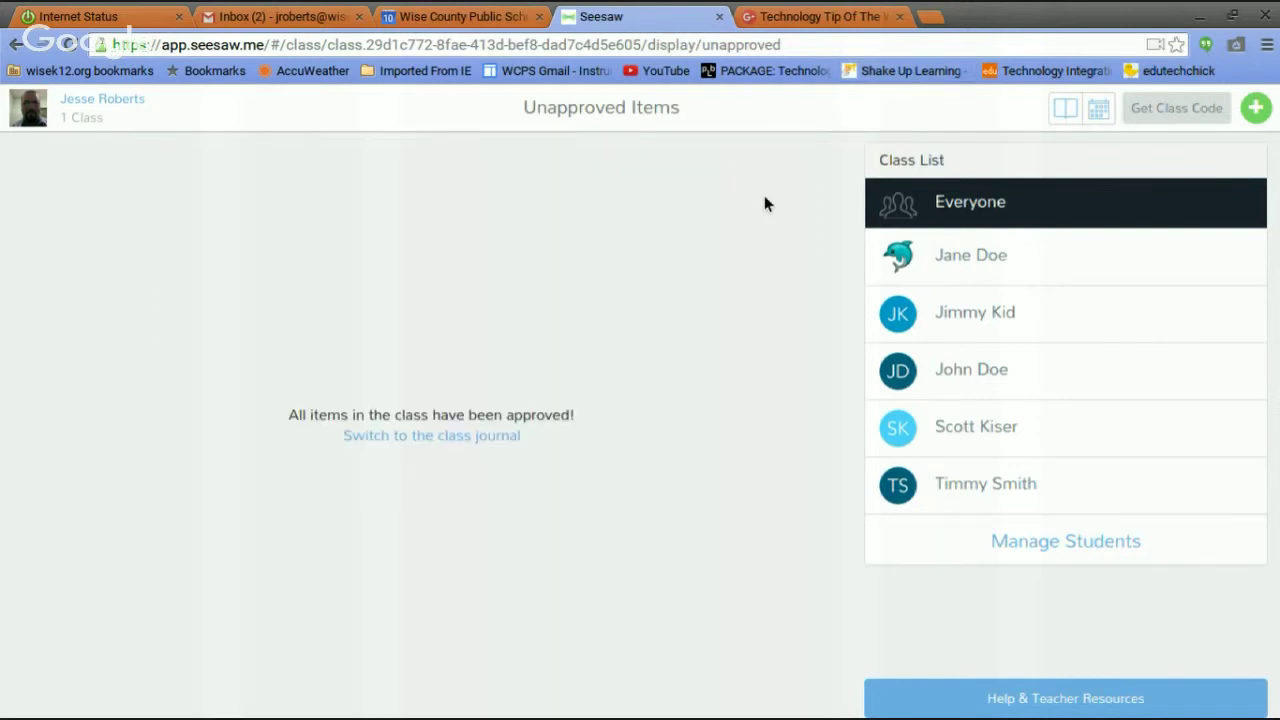
click(984, 435)
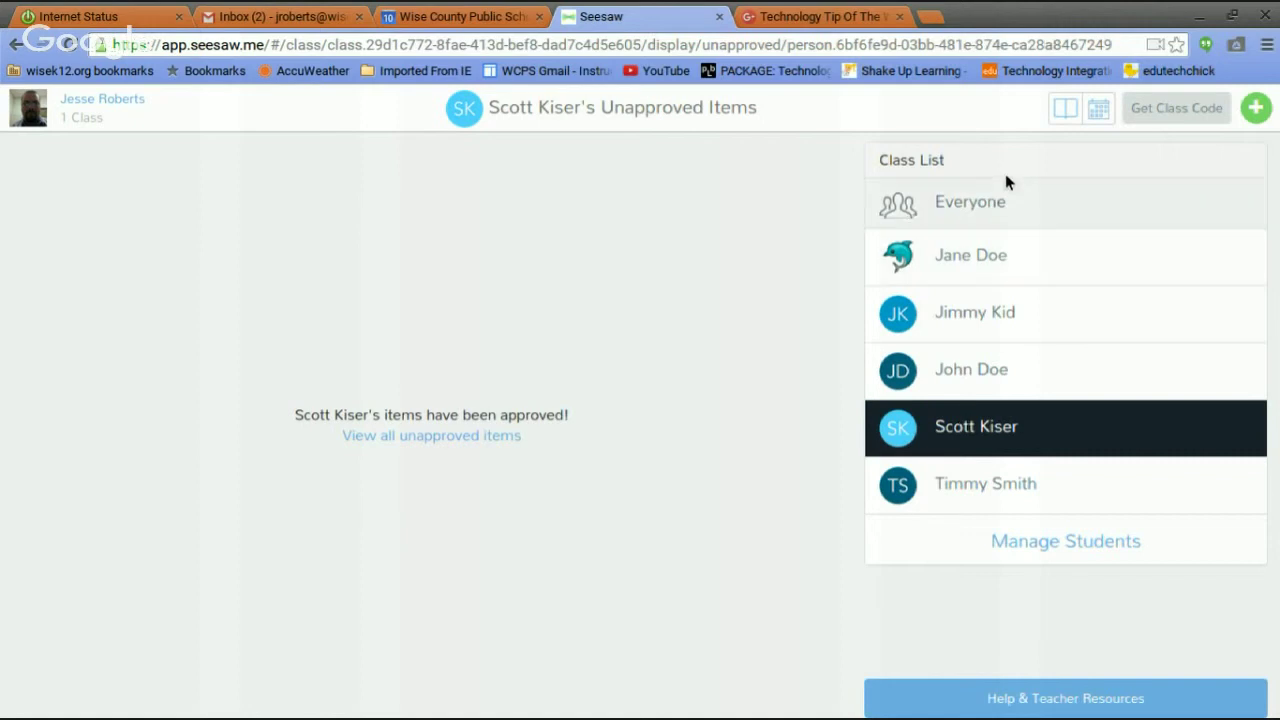
Filter the feed to the student's journal and scroll through the approved flyer post.
click(1065, 110)
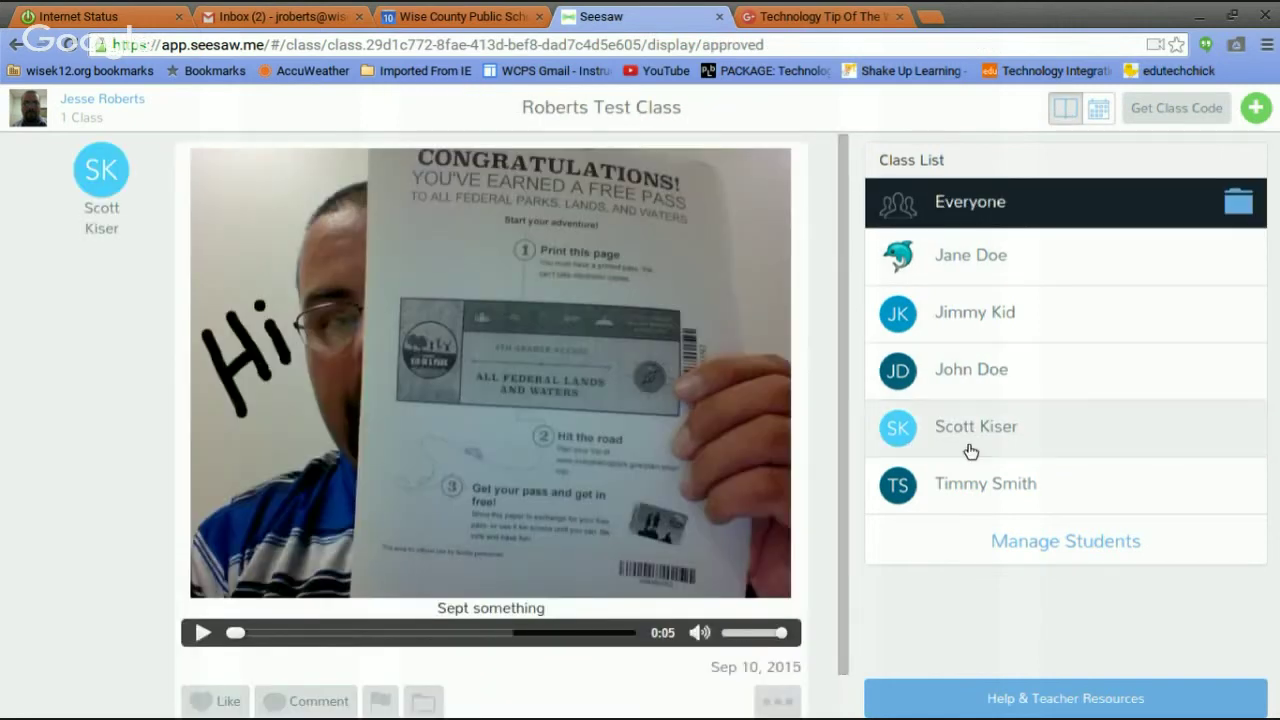
click(970, 451)
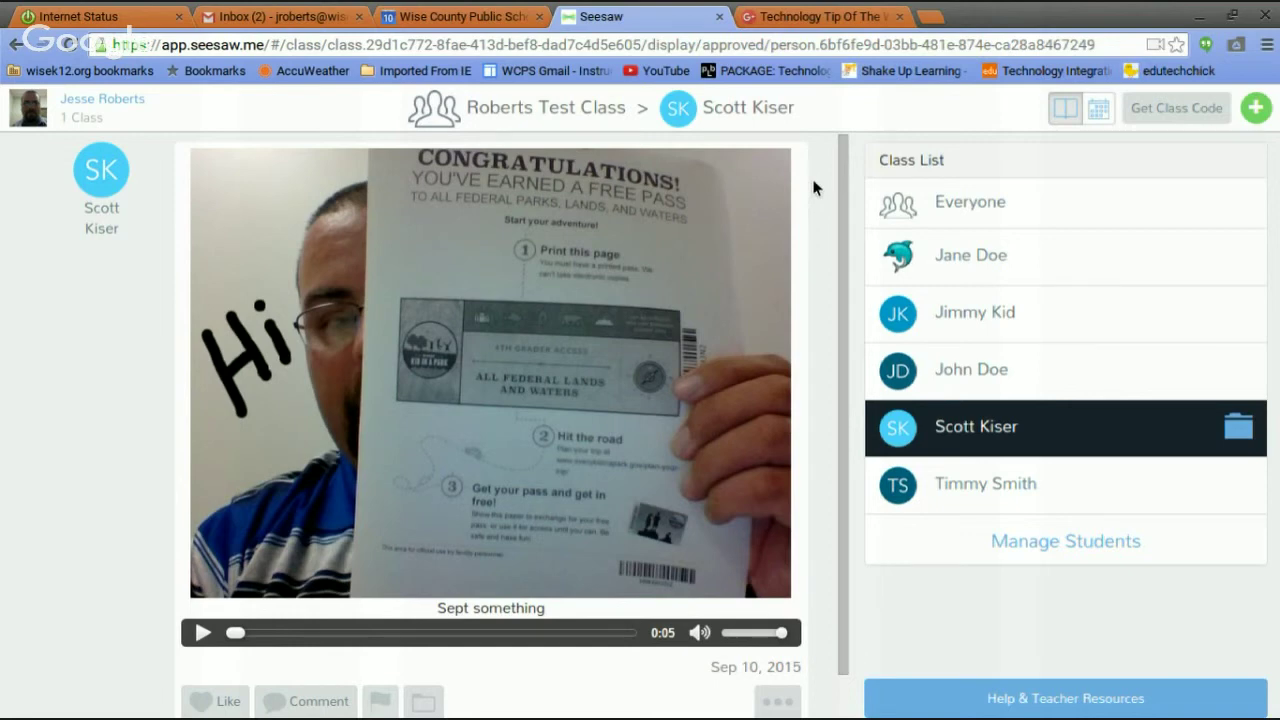
scroll(843, 300, down, 1)
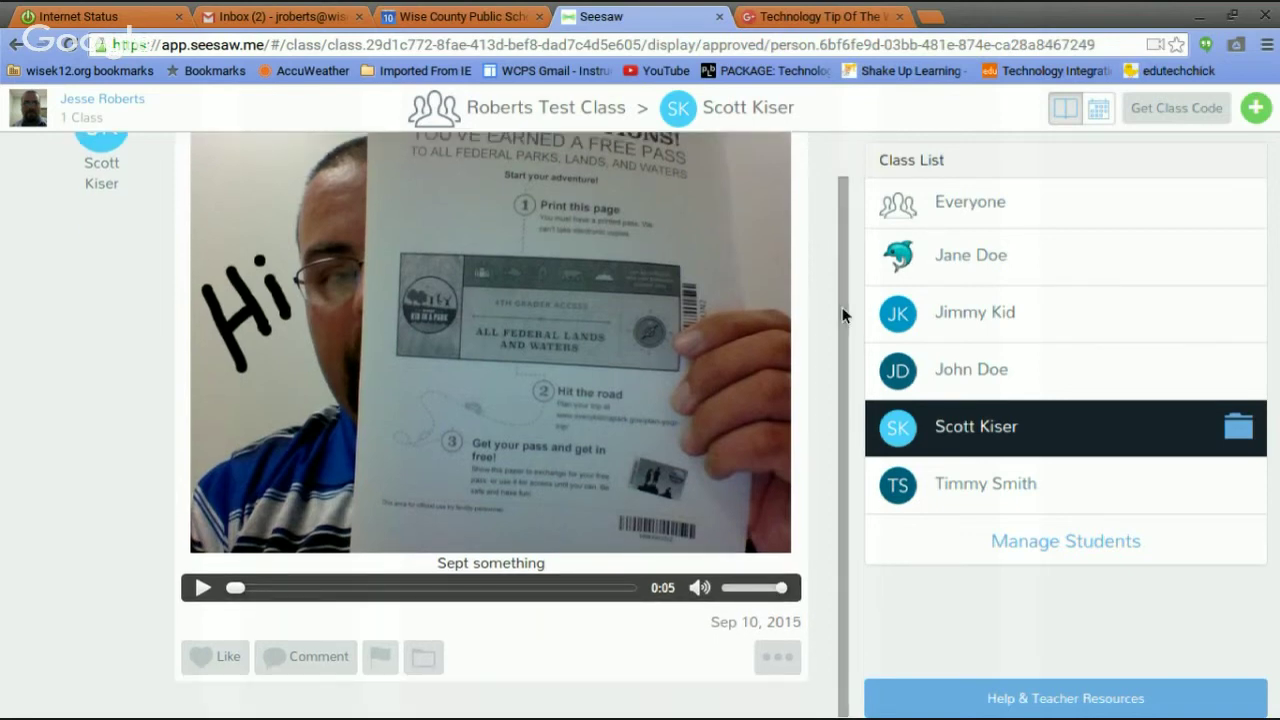